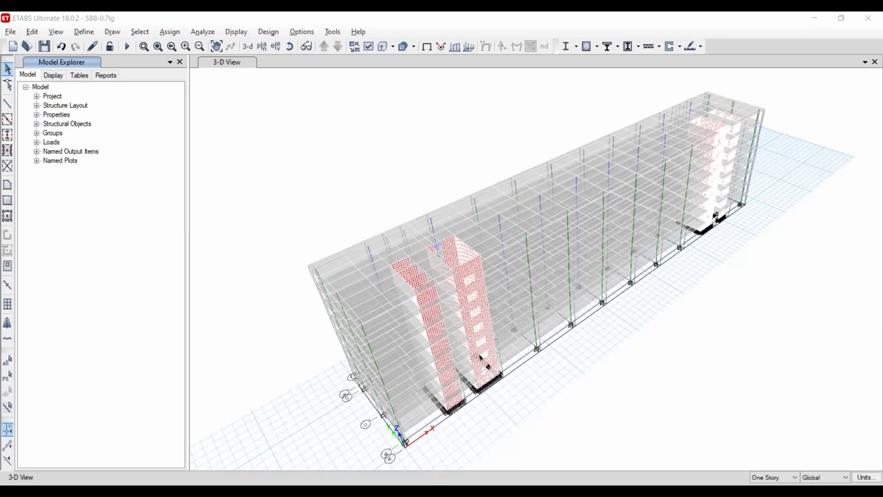
# Switch from the ETABS model to the Word report Report-SB8.docx with the DPT combinations.
pyautogui.hotkey('alt', 'Tab')
# Scroll to and highlight the five DPT 1301/1302-61 load combinations in Report-SB8.docx, then deselect them.
pyautogui.scroll(-2, 391, 329)
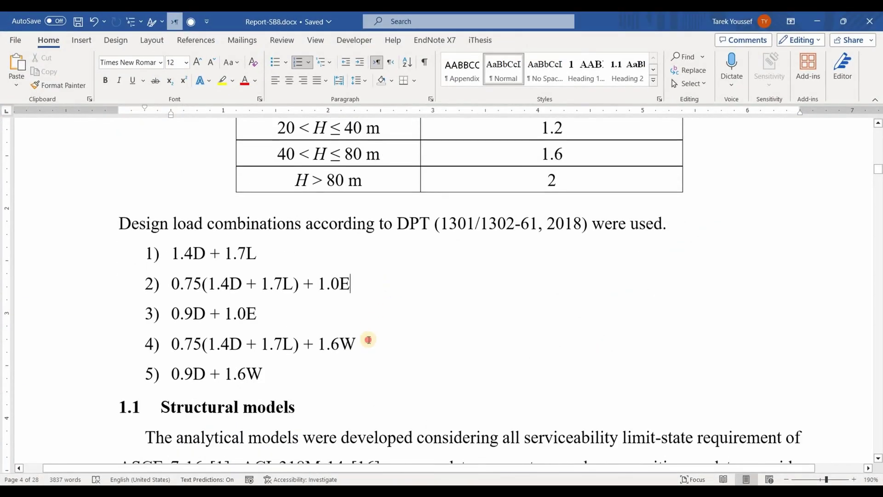
pyautogui.press('Down')
pyautogui.press('Down')
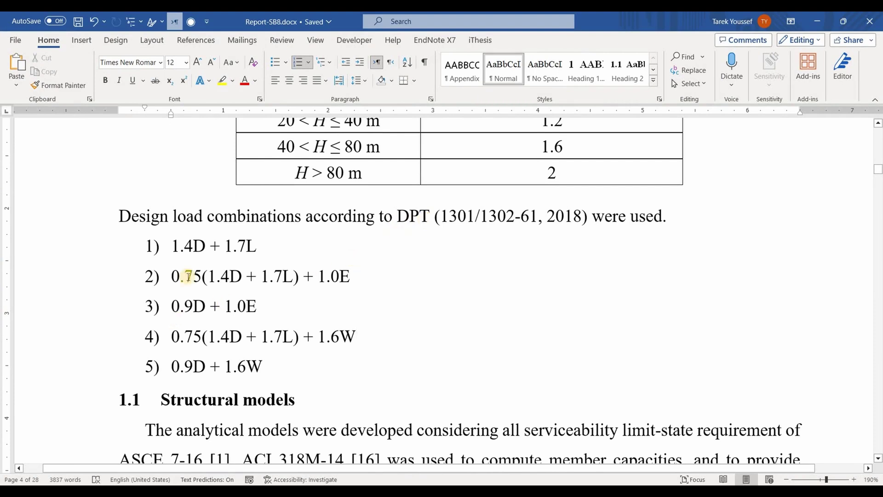
pyautogui.click(270, 275)
pyautogui.moveTo(302, 336); pyautogui.dragTo(288, 353)
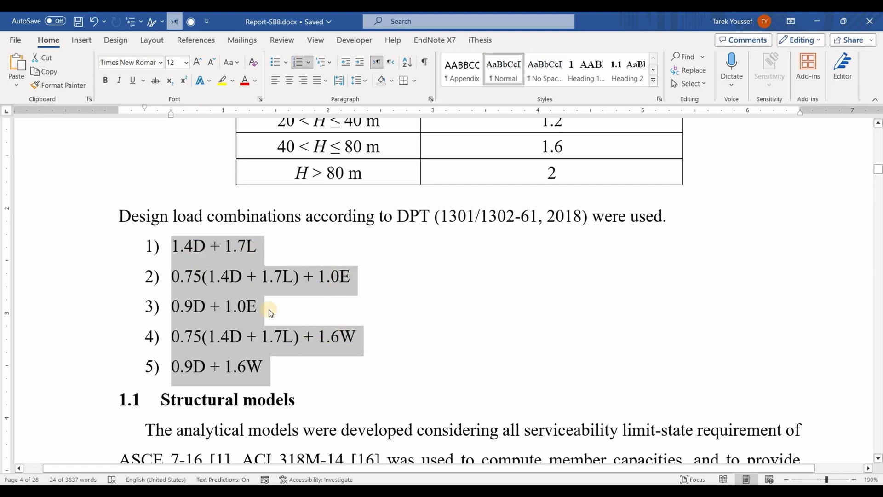
pyautogui.click(241, 306)
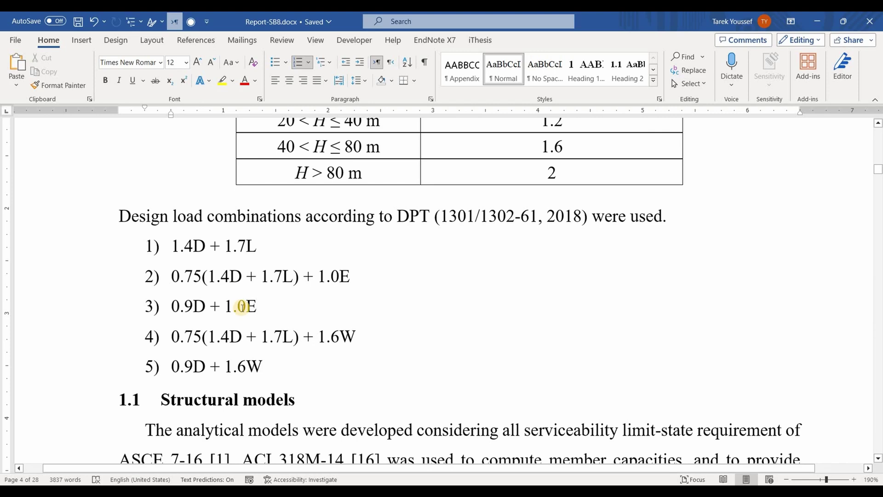
pyautogui.click(241, 306)
pyautogui.hotkey('alt', 'Tab')
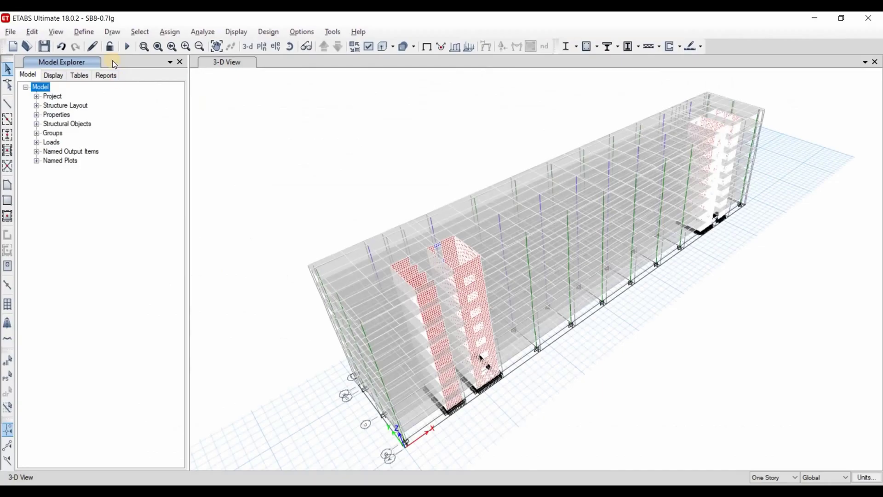
pyautogui.click(86, 32)
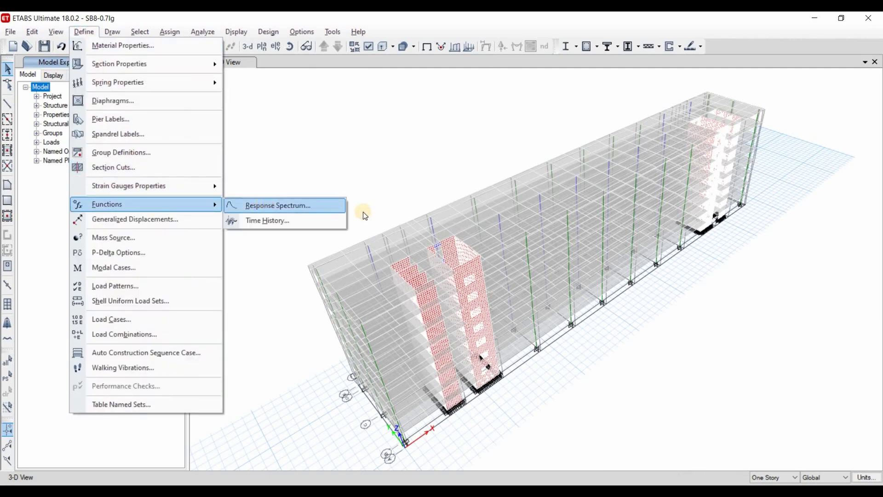
pyautogui.click(355, 221)
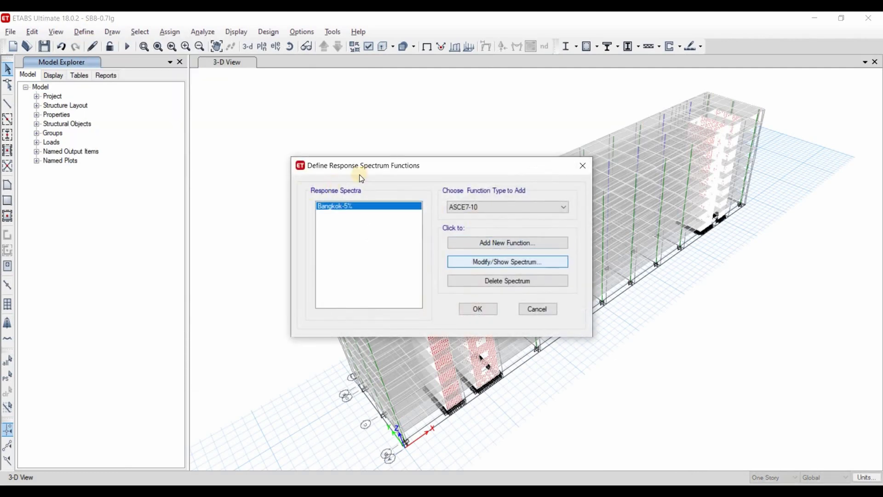
pyautogui.click(507, 262)
pyautogui.click(467, 92)
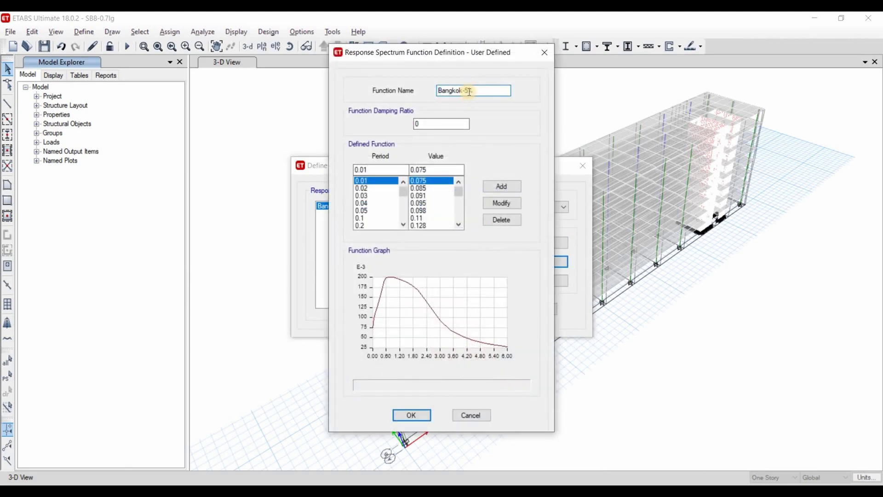
pyautogui.click(545, 53)
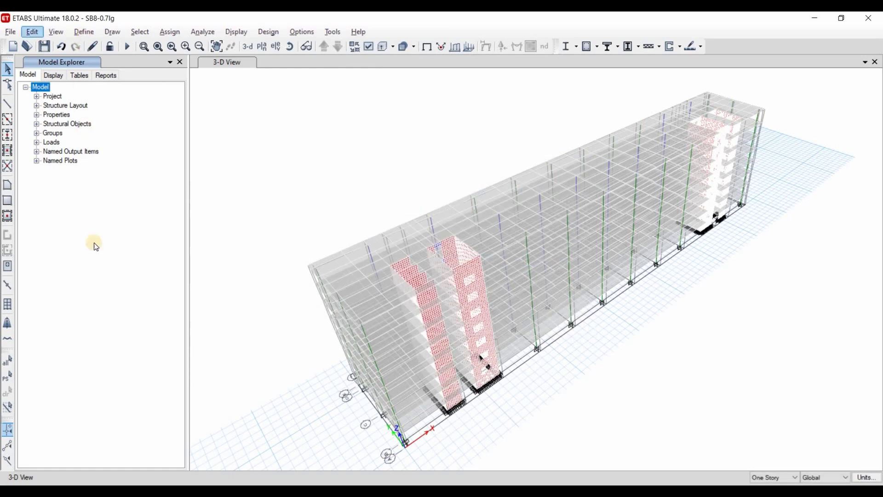
pyautogui.click(85, 31)
# Add a new load case named RSA-X of type Response Spectrum.
pyautogui.click(117, 319)
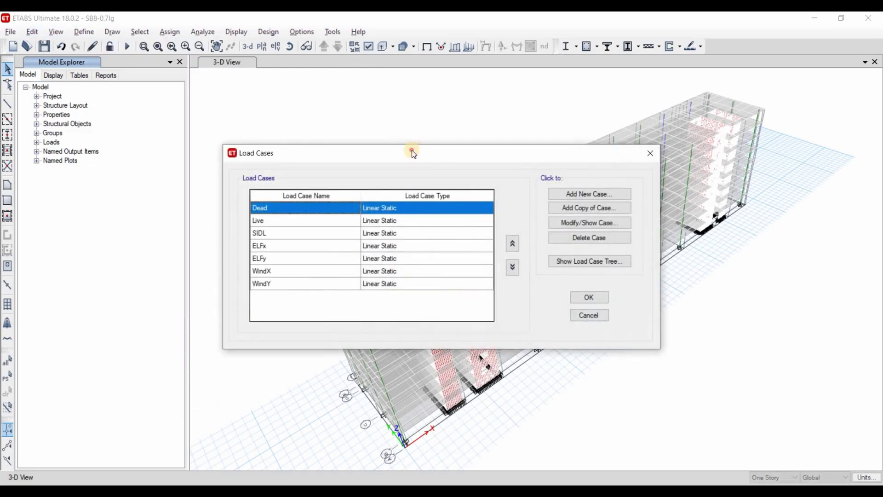
pyautogui.click(449, 191)
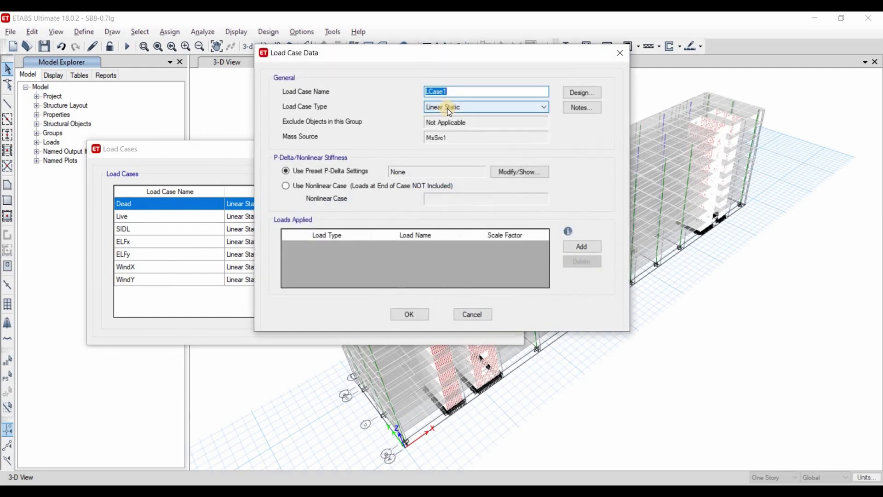
pyautogui.write('RSA-X')
pyautogui.click(463, 106)
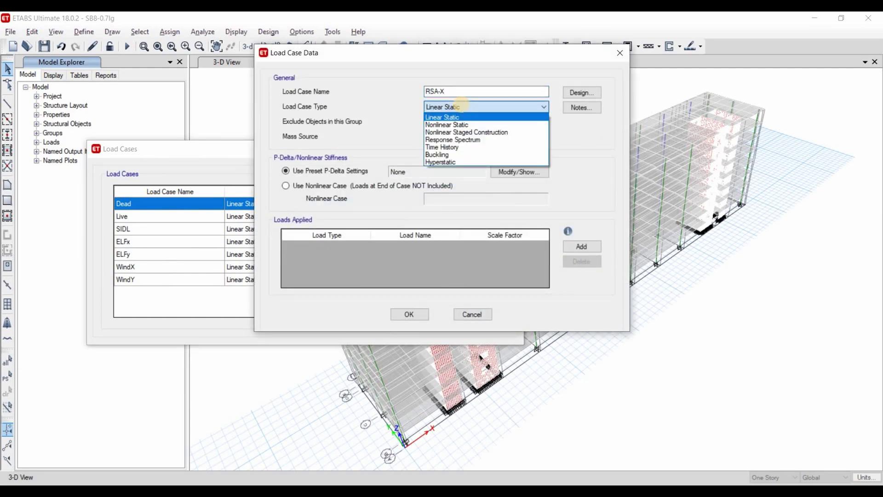
pyautogui.press('Down')
pyautogui.press('Down')
pyautogui.press('Down')
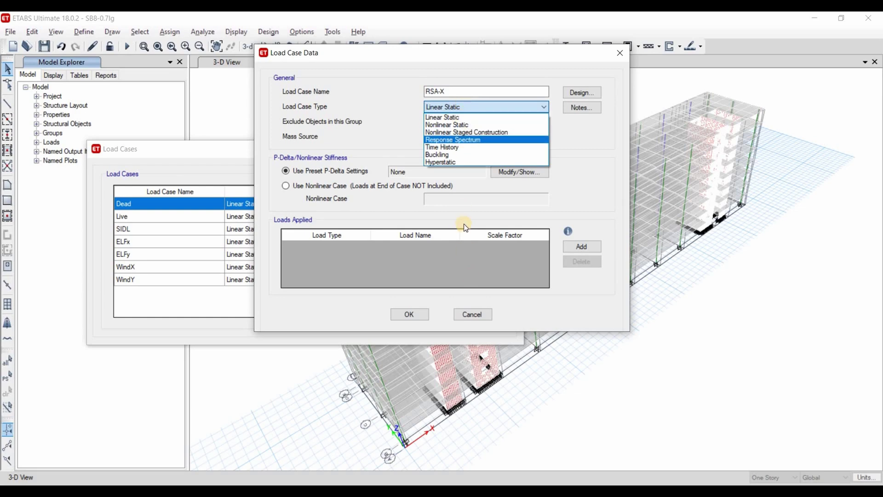
pyautogui.press('Return')
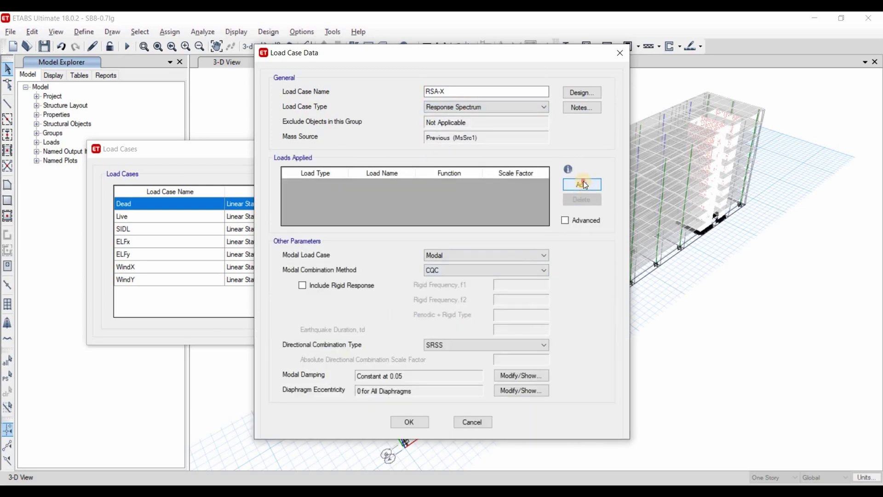
# Load RSA-X with U1 acceleration using the Bangkok-5% function at scale factor 9806.65.
pyautogui.click(329, 183)
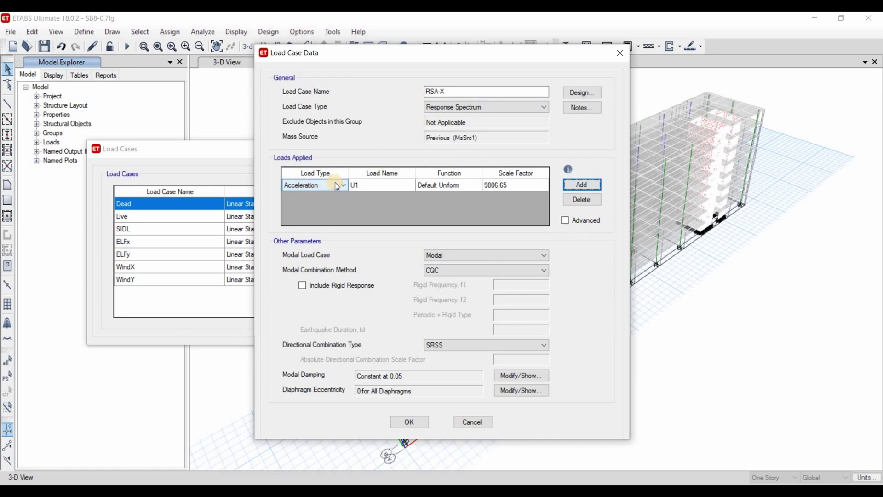
pyautogui.click(335, 183)
pyautogui.click(386, 183)
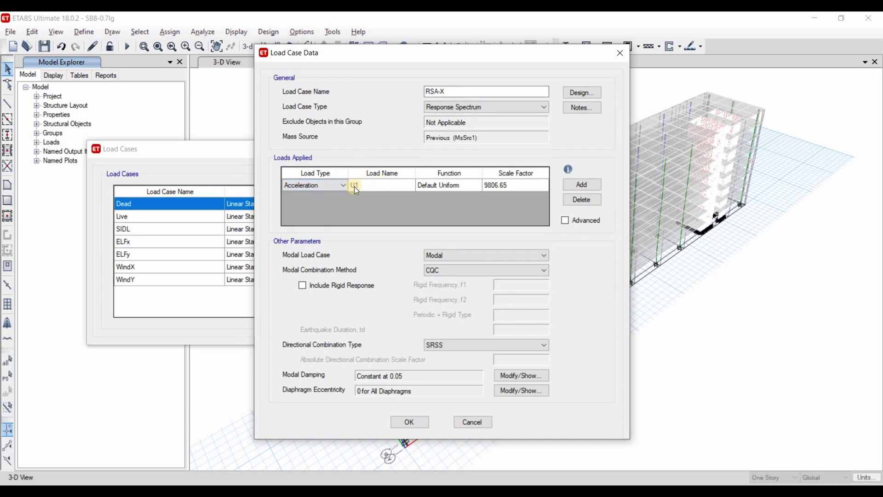
pyautogui.click(445, 96)
pyautogui.click(449, 183)
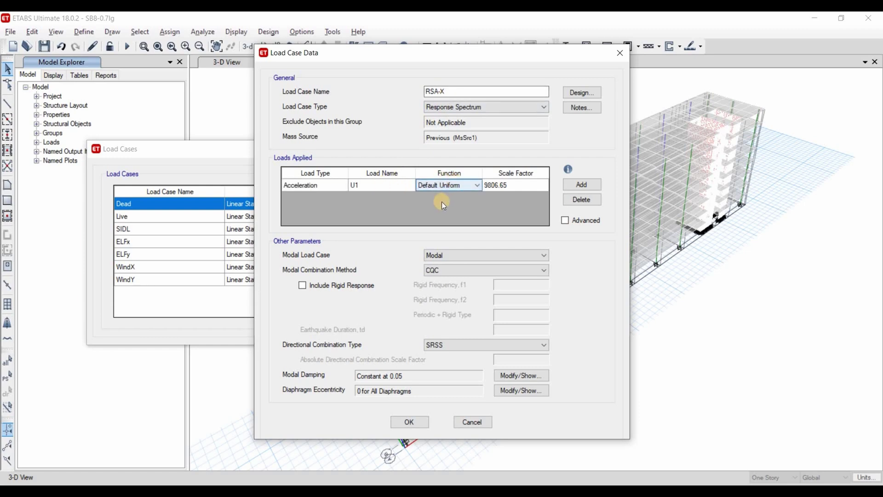
pyautogui.click(479, 206)
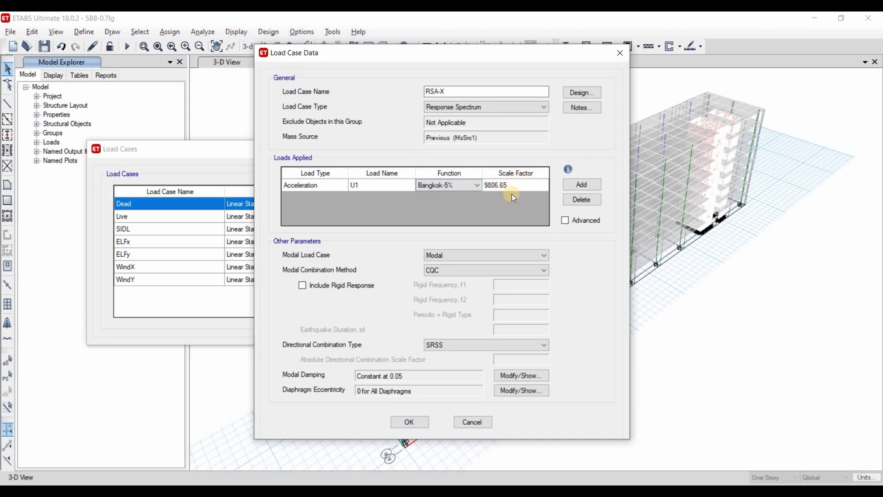
pyautogui.click(512, 186)
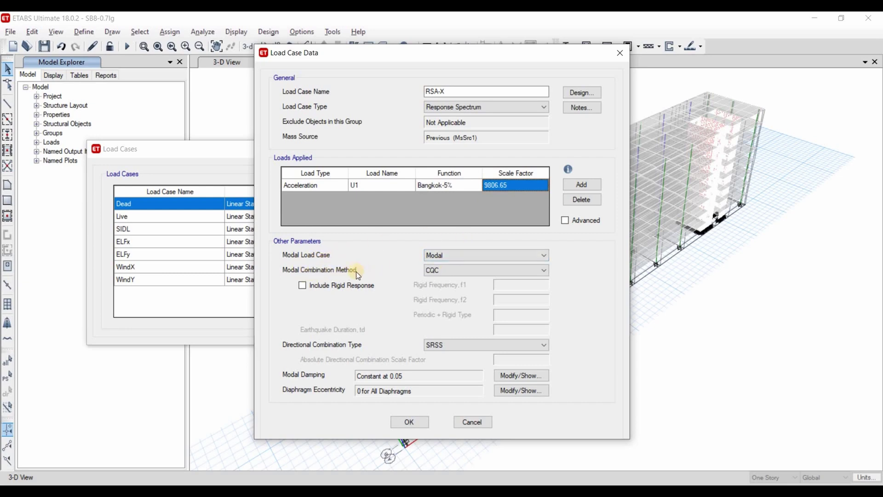
# Keep CQC modal and SRSS directional combination, leaving modal damping unchanged.
pyautogui.click(451, 269)
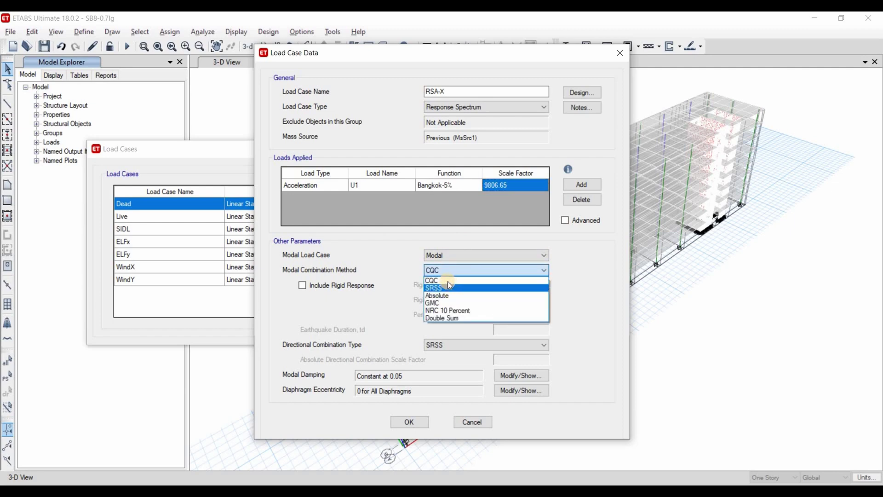
pyautogui.click(310, 315)
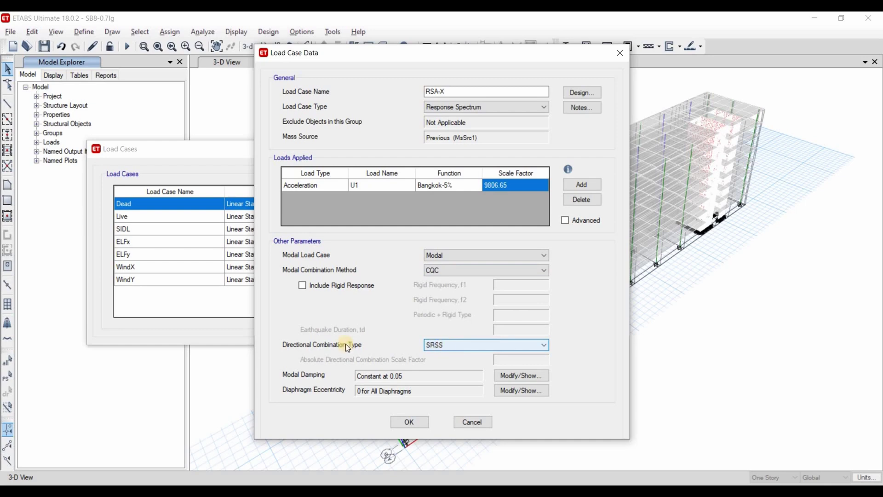
pyautogui.click(460, 352)
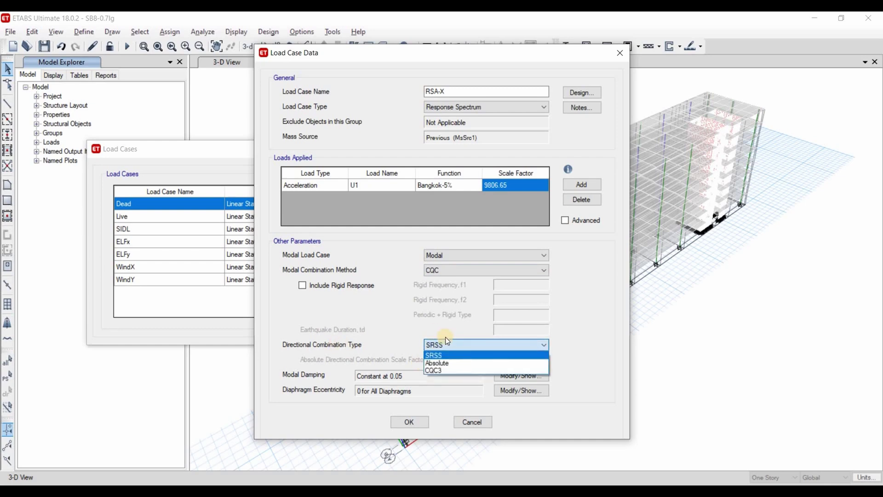
pyautogui.click(365, 354)
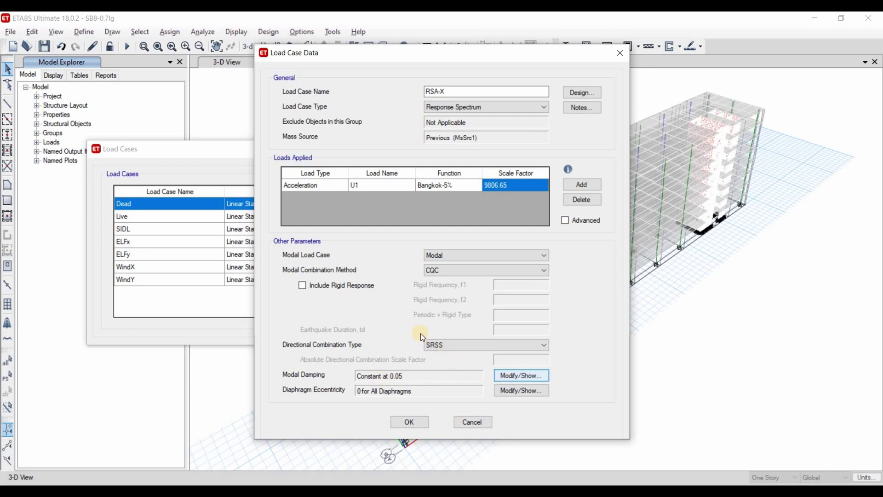
pyautogui.click(507, 380)
pyautogui.press('Escape')
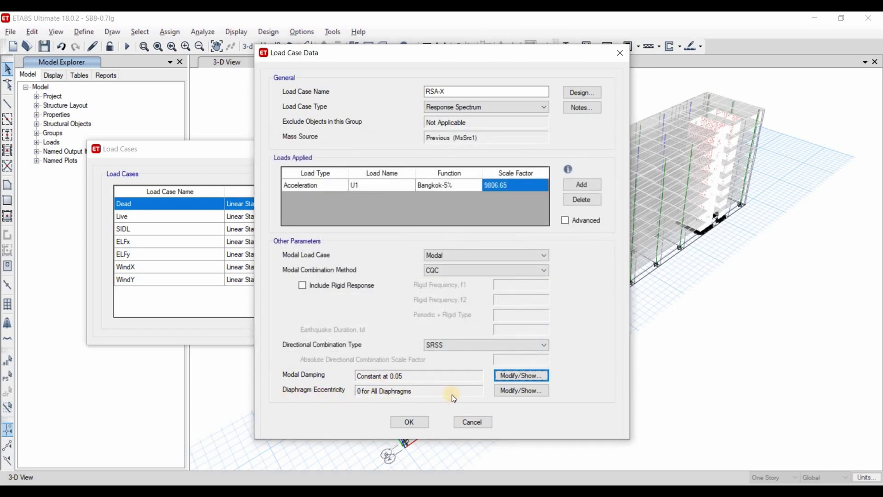
pyautogui.click(521, 390)
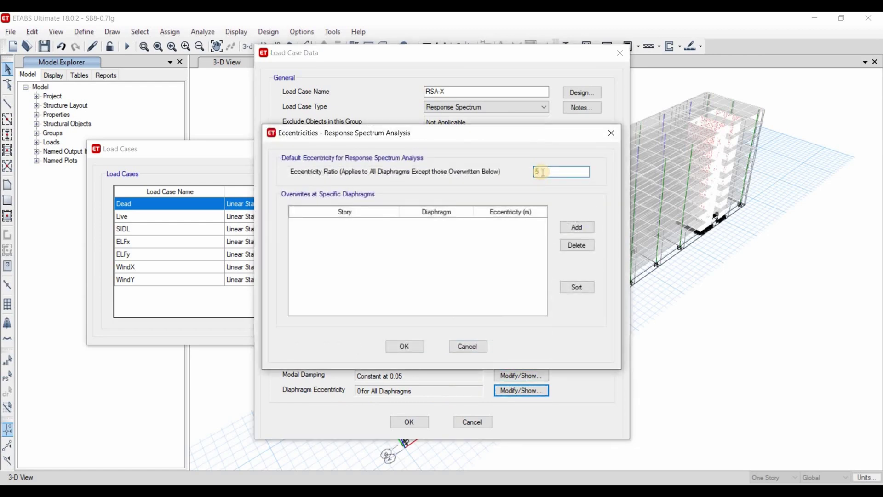
# Enter a 0.05 diaphragm eccentricity ratio for RSA-X and confirm the load case.
pyautogui.write('5%')
pyautogui.doubleClick(542, 172)
pyautogui.write('0.05')
pyautogui.click(410, 351)
pyautogui.click(416, 420)
# Copy RSA-X as RSA-Y with U2-direction acceleration and close the load case definitions.
pyautogui.click(409, 421)
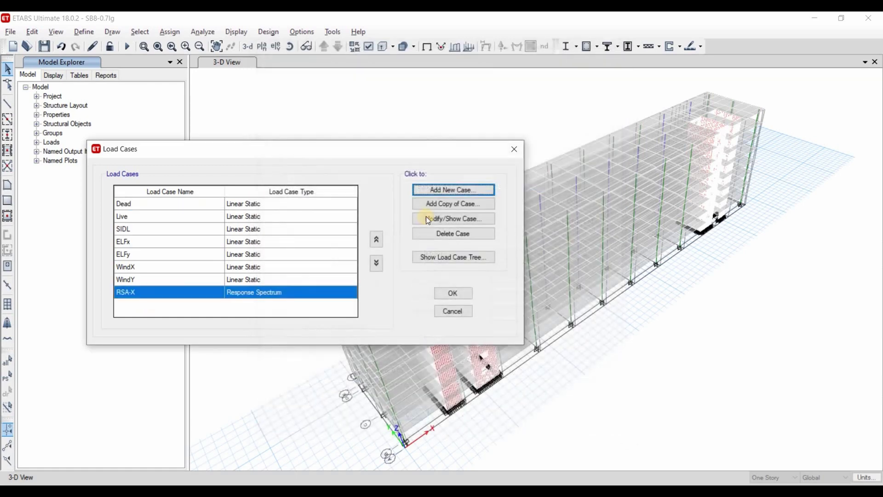
pyautogui.click(446, 206)
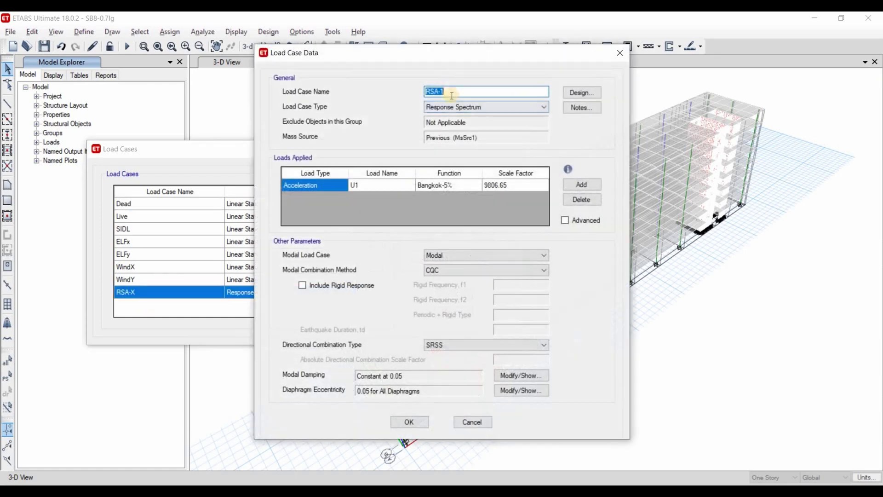
pyautogui.click(451, 94)
pyautogui.write('Y')
pyautogui.click(373, 186)
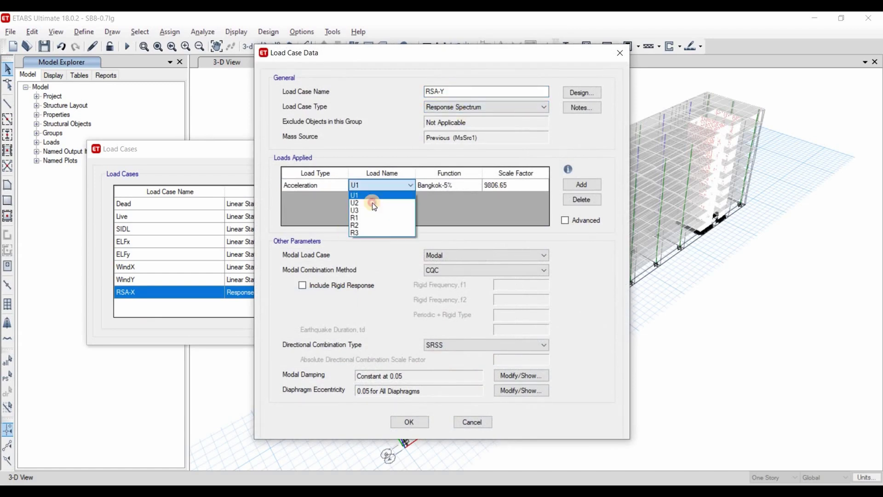
pyautogui.click(371, 202)
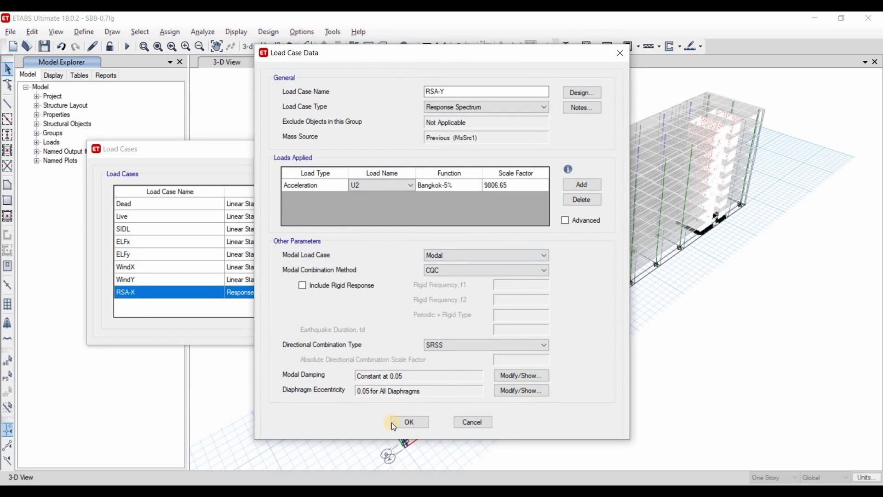
pyautogui.click(409, 422)
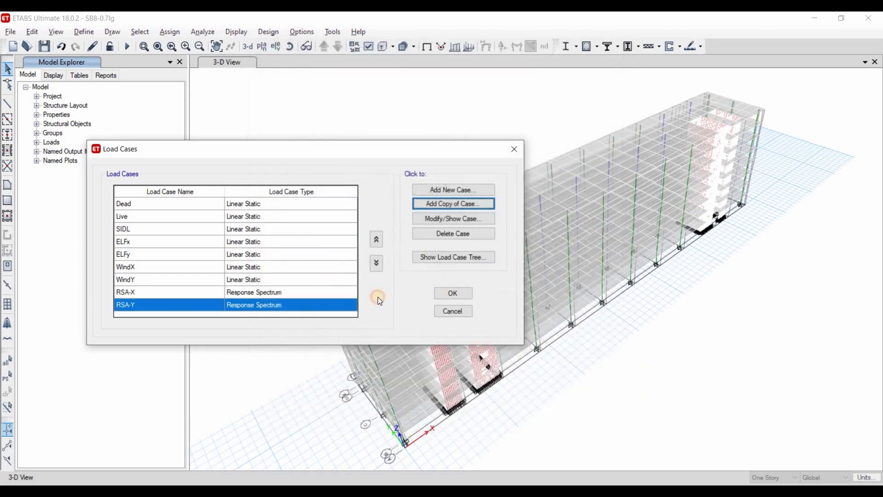
pyautogui.click(453, 292)
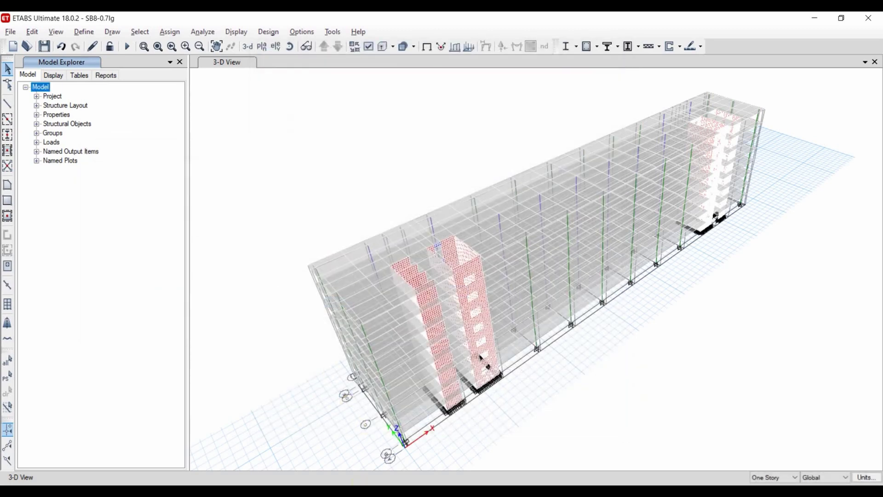
# Scroll the ASCE7-10 PDF in Edge to section 12.9, then bring up the Excel ELF sheet.
pyautogui.hotkey('alt', 'Tab')
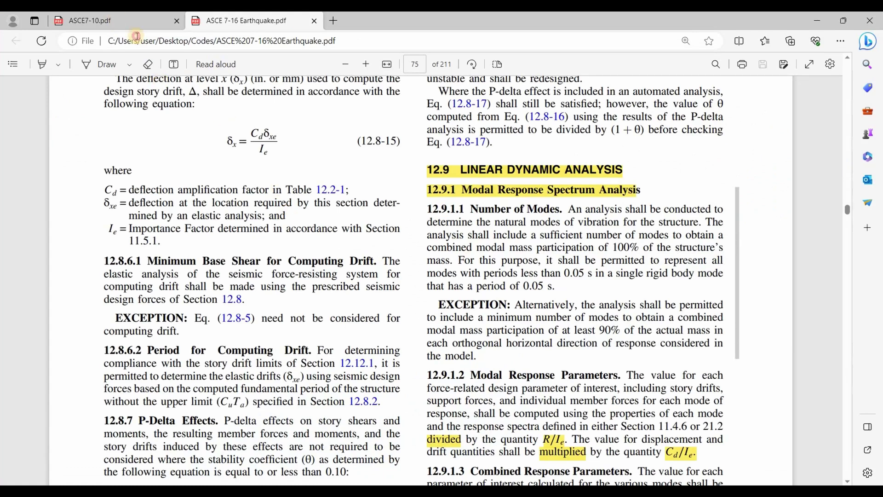
pyautogui.hotkey('ctrl', 'shift', 'Tab')
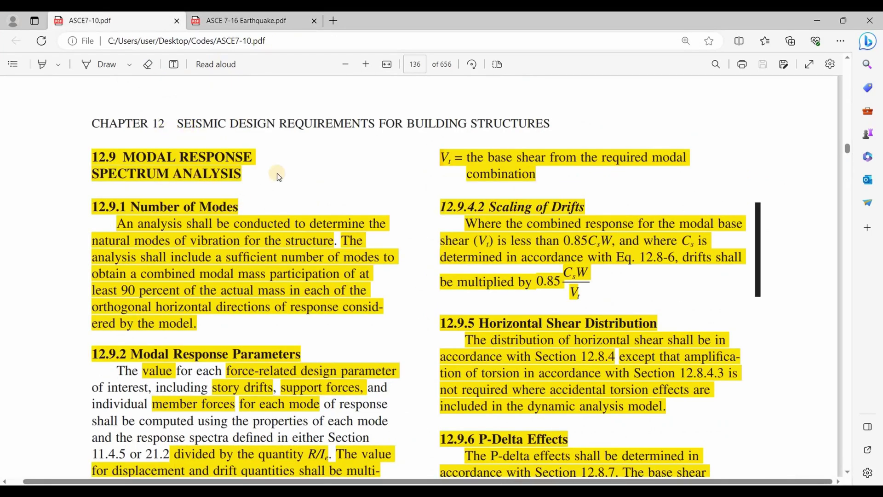
pyautogui.scroll(-1, 152, 205)
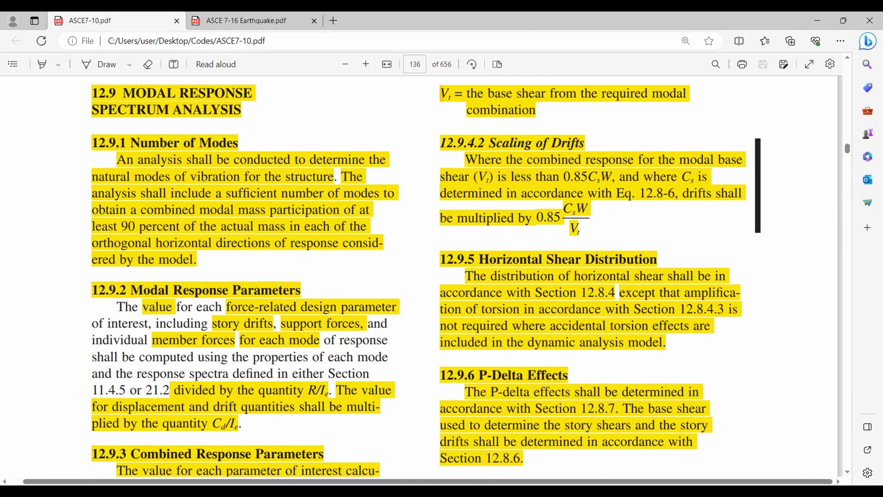
pyautogui.hotkey('alt', 'Tab')
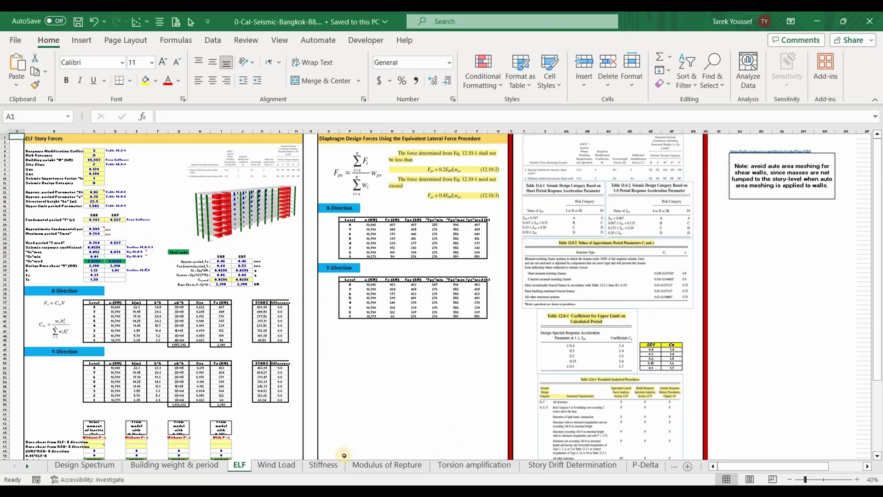
# On the Building weight & period sheet, highlight the 97%, 96% and 91% participation totals.
pyautogui.click(202, 466)
pyautogui.moveTo(757, 470); pyautogui.dragTo(809, 469)
pyautogui.keyDown('ctrl'); pyautogui.scroll(4, 656, 316); pyautogui.keyUp('ctrl')
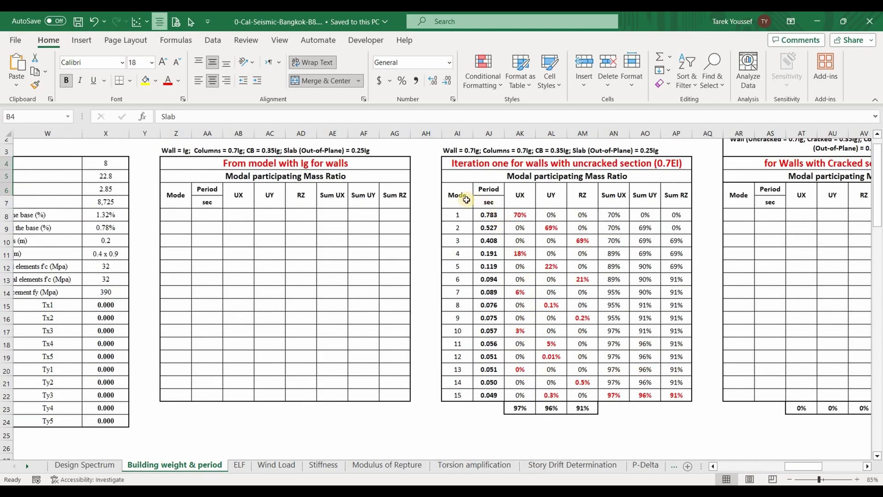
pyautogui.moveTo(465, 200); pyautogui.dragTo(690, 393)
pyautogui.moveTo(519, 407); pyautogui.dragTo(582, 408)
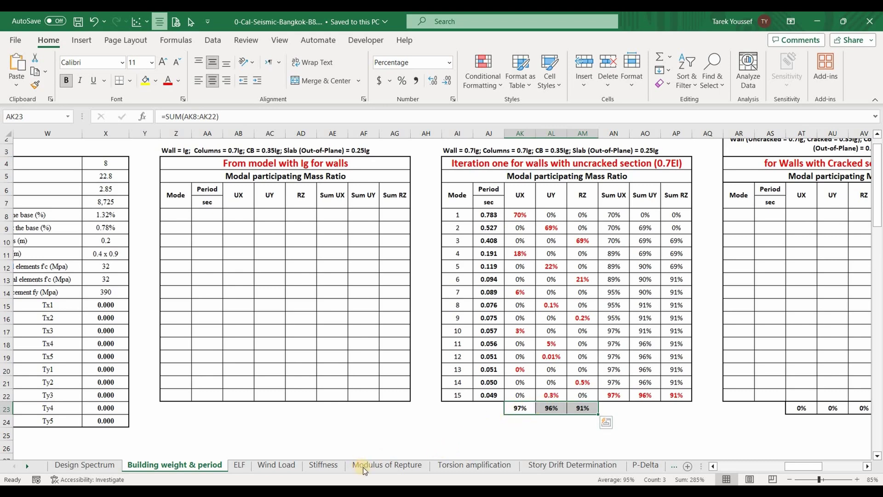
pyautogui.hotkey('alt', 'Tab')
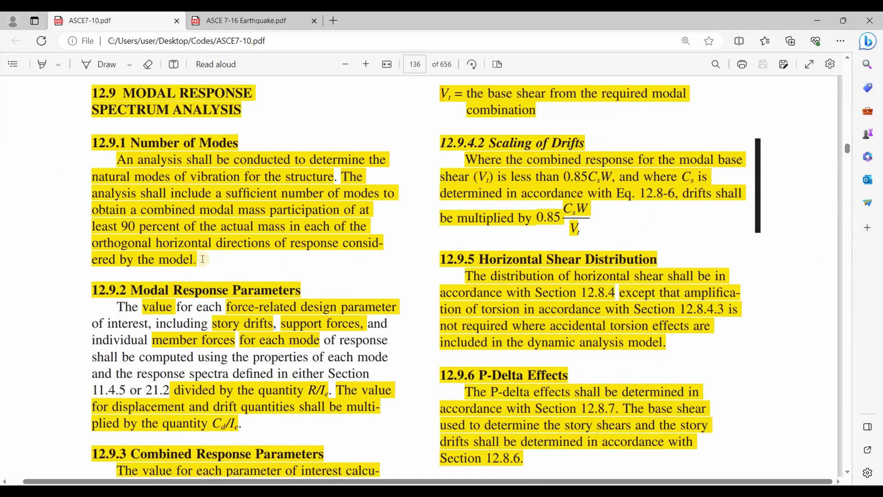
# Scroll ASCE7-10 to section 12.9.4.1's 0.85V/Vt scaling, selecting the CQC term on the way.
pyautogui.scroll(-3, 258, 276)
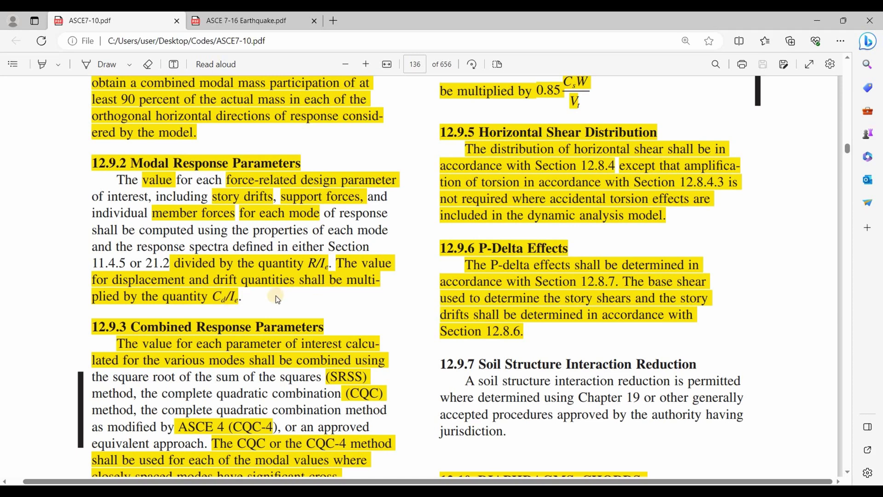
pyautogui.scroll(-3, 277, 299)
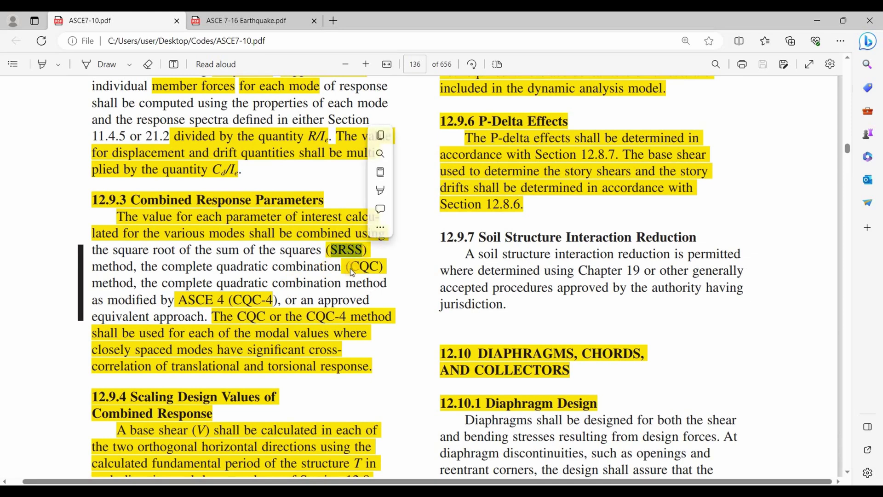
pyautogui.click(377, 266)
pyautogui.moveTo(377, 267); pyautogui.dragTo(380, 269)
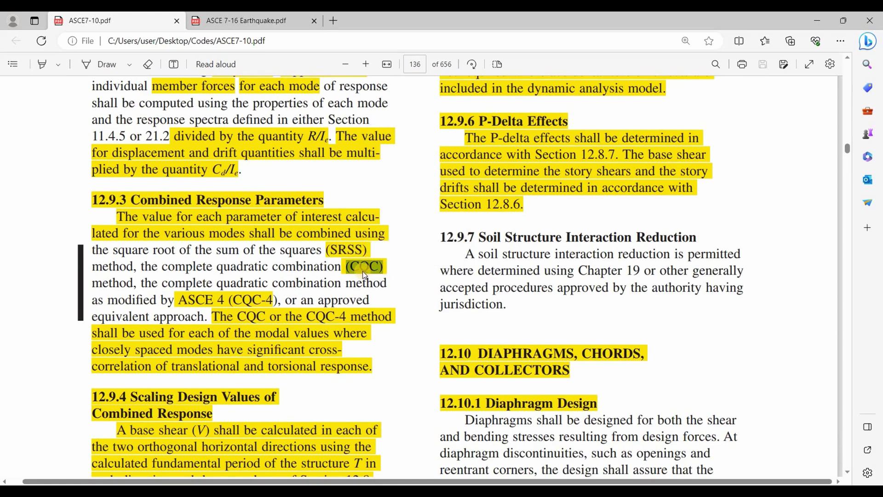
pyautogui.click(396, 299)
pyautogui.scroll(-4, 394, 296)
pyautogui.scroll(-1, 394, 297)
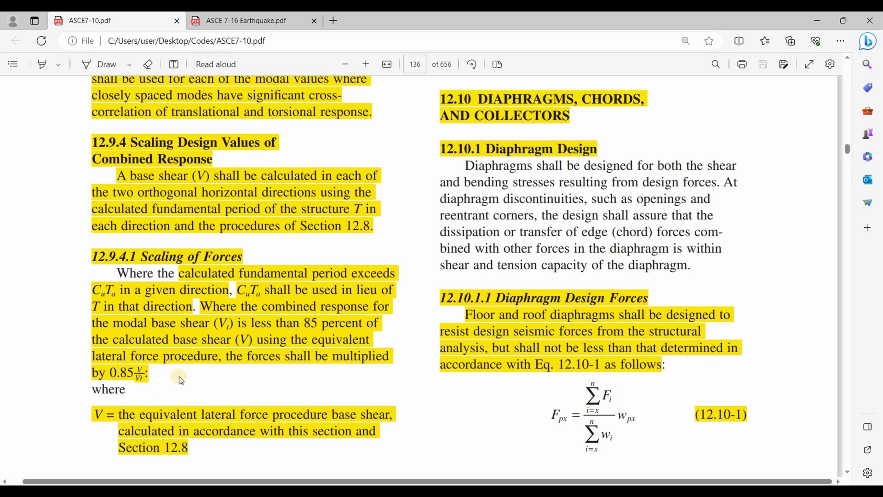
pyautogui.scroll(3, 275, 239)
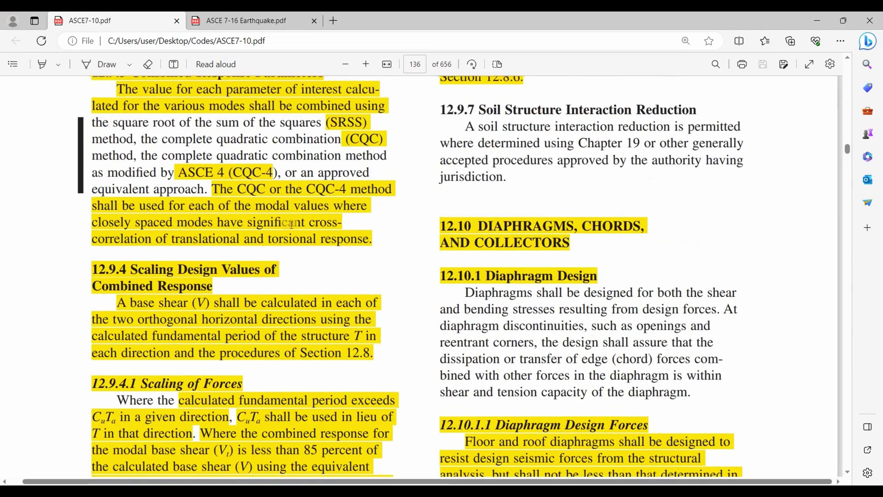
pyautogui.scroll(5, 291, 224)
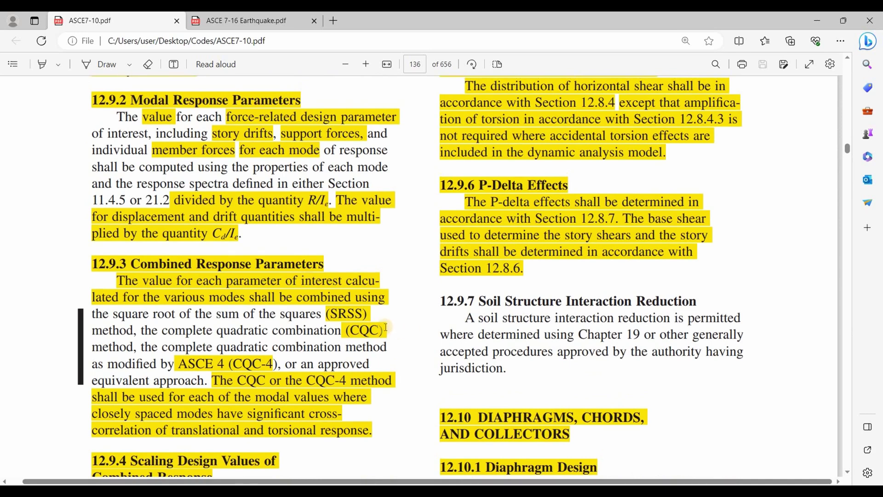
pyautogui.scroll(-8, 410, 331)
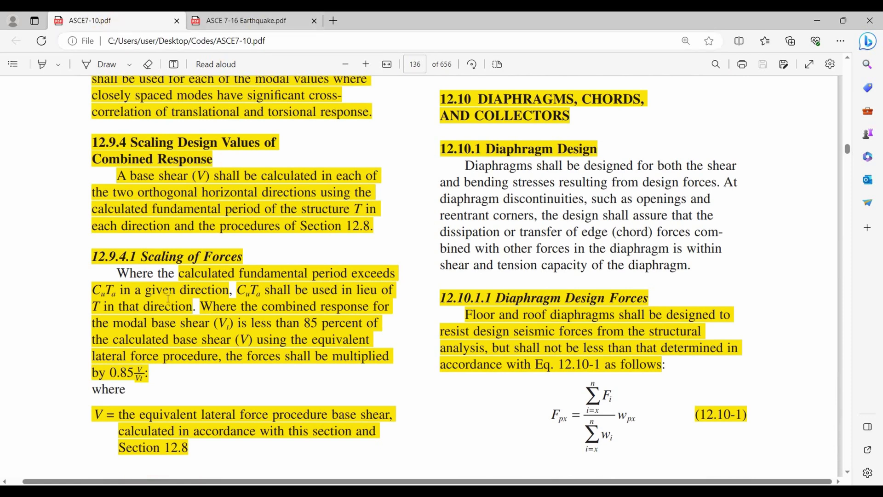
# Read ASCE 7-16 section 12.9.1.4's V/Vt scaling rule, then return to ASCE7-10.
pyautogui.hotkey('ctrl', 'Tab')
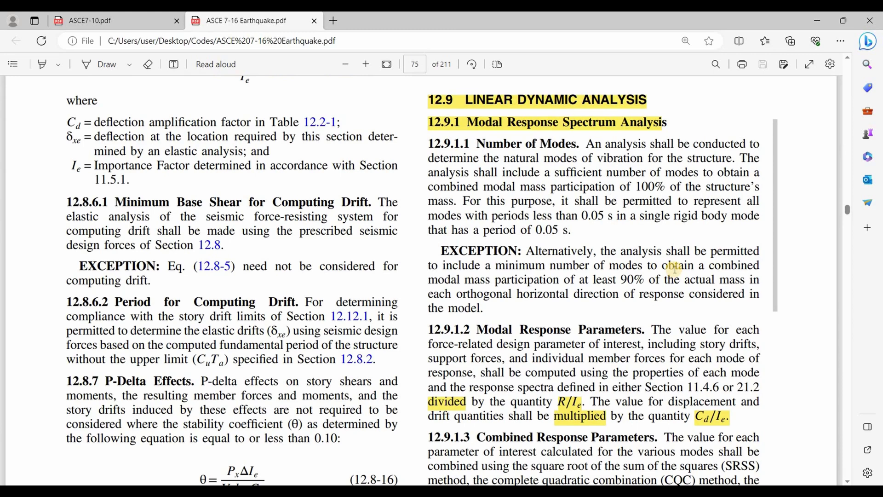
pyautogui.scroll(-8, 675, 269)
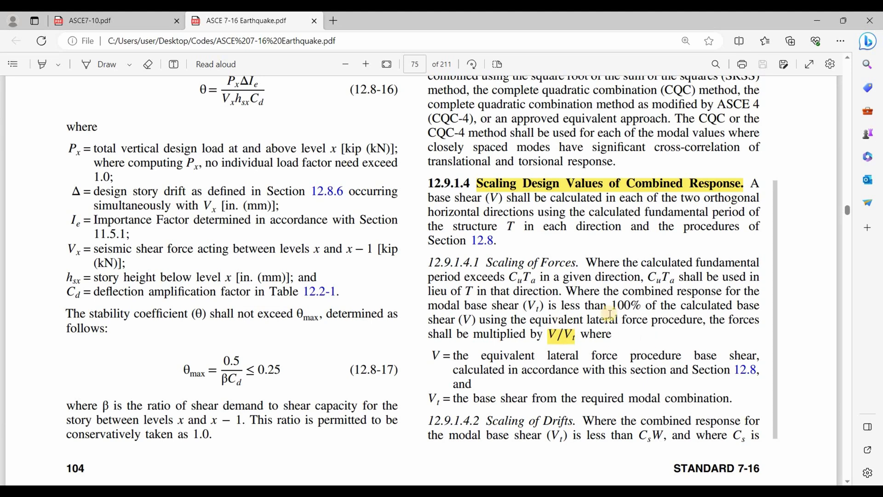
pyautogui.click(122, 21)
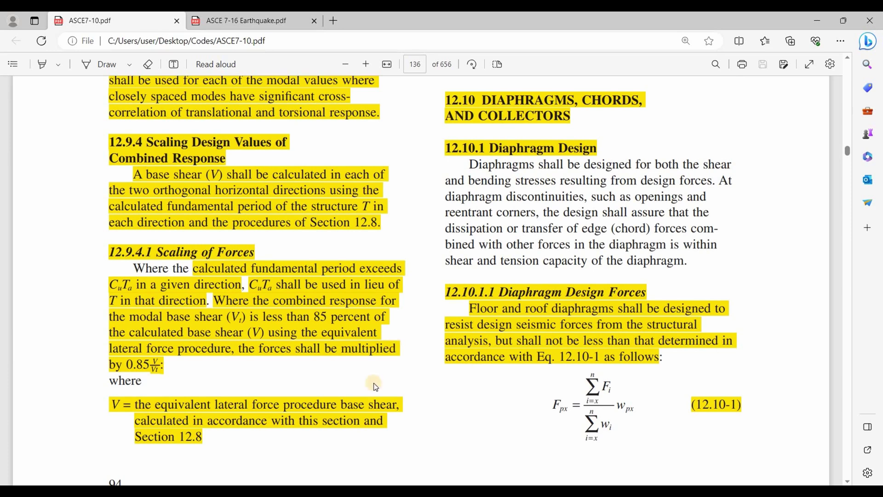
# Move up to the Projects folder in File Explorer, then return to the ASCE 7-16 PDF.
pyautogui.hotkey('alt', 'Tab')
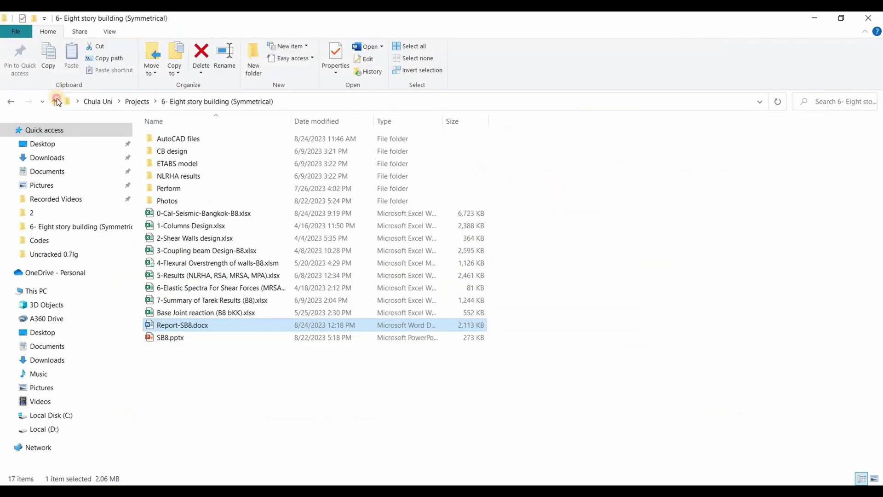
pyautogui.click(54, 101)
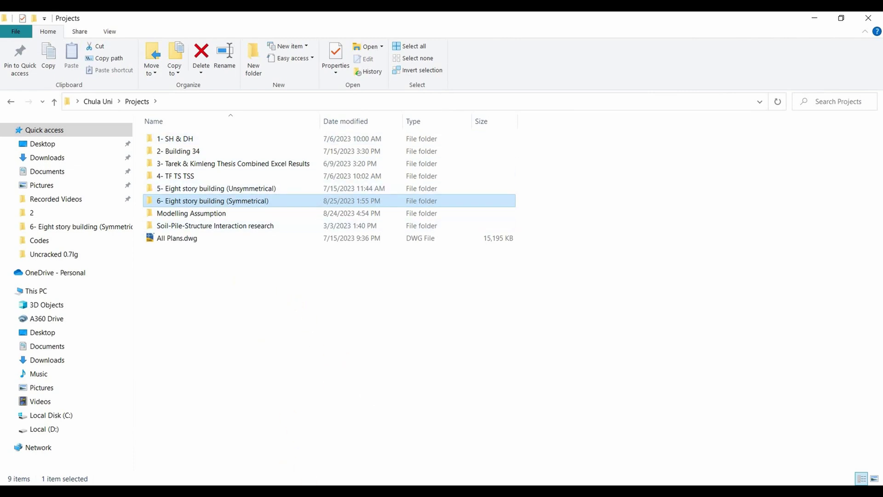
pyautogui.hotkey('alt', 'Tab')
pyautogui.hotkey('ctrl', 'Tab')
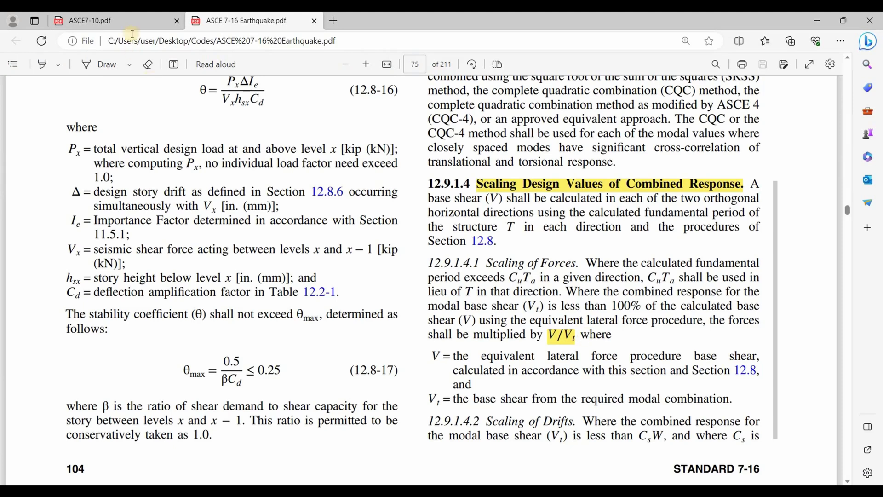
# Scroll ASCE7-10 back up to section 12.9.2, then open the ETABS Define menu.
pyautogui.hotkey('ctrl', 'Tab')
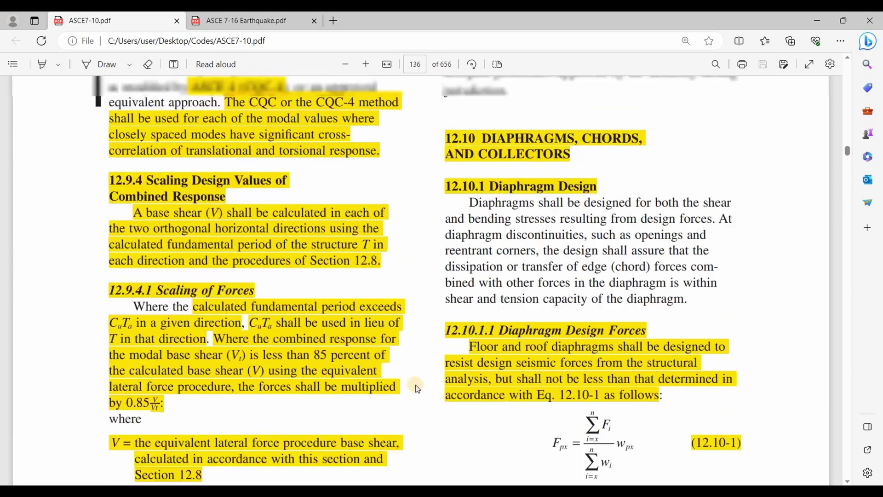
pyautogui.scroll(6, 435, 391)
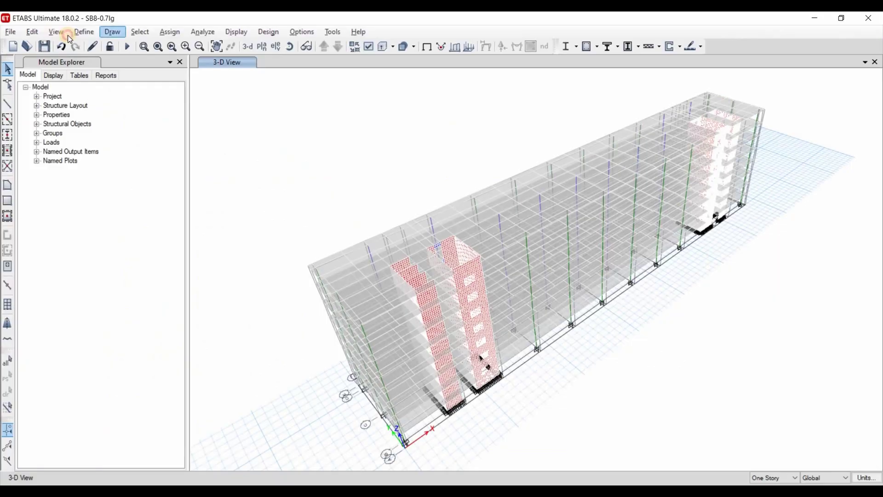
pyautogui.click(84, 32)
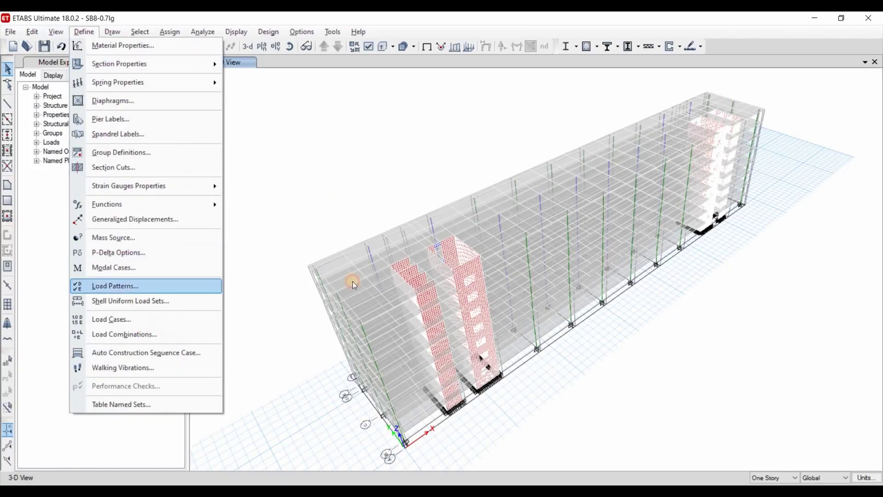
# Create the Reduced RSA-X combination that scales RSA-X by 0.2.
pyautogui.click(458, 205)
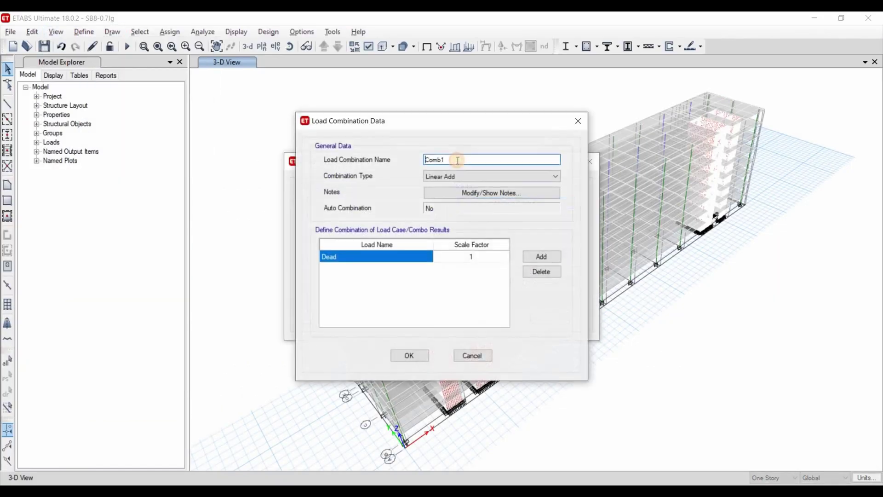
pyautogui.write('Reduced RSA-X')
pyautogui.click(415, 257)
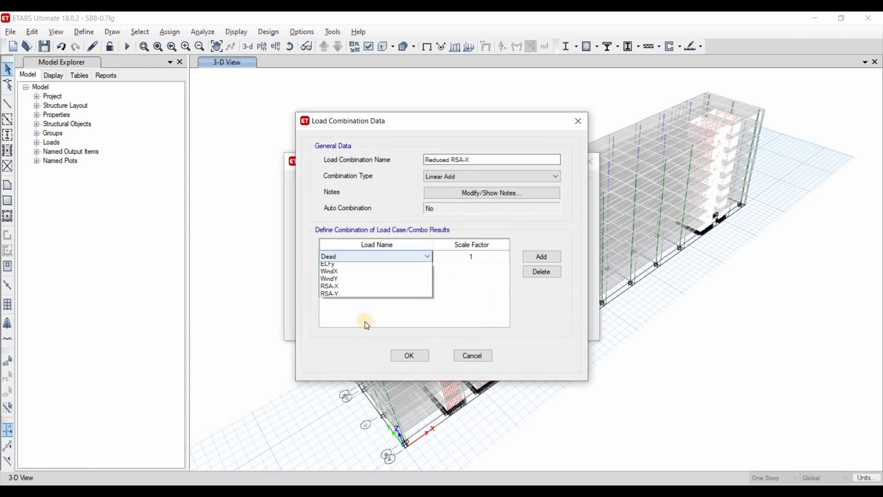
pyautogui.click(482, 255)
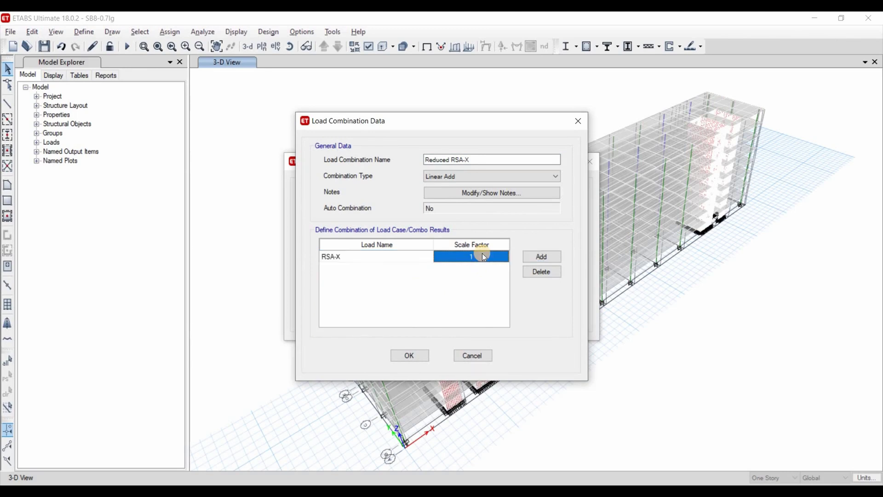
pyautogui.write('0.2')
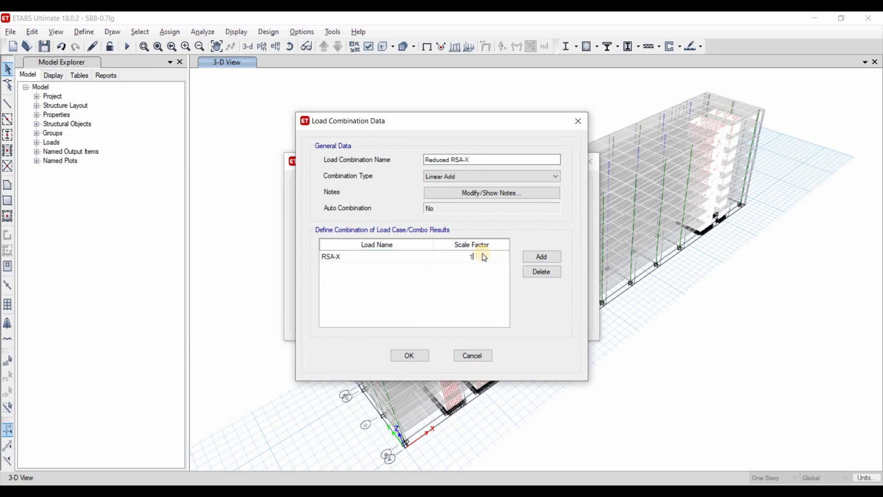
pyautogui.press('Return')
pyautogui.click(418, 356)
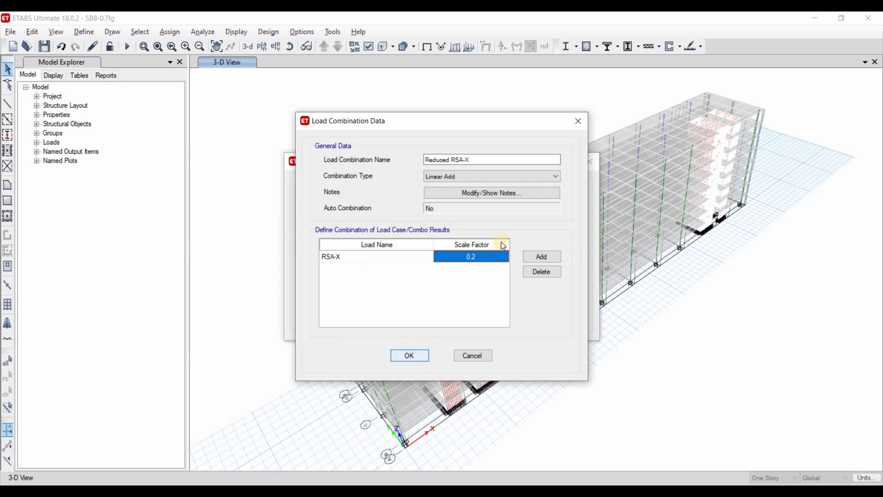
# Copy it as Reduced RSA-Y, switching the load case to RSA-Y.
pyautogui.click(510, 222)
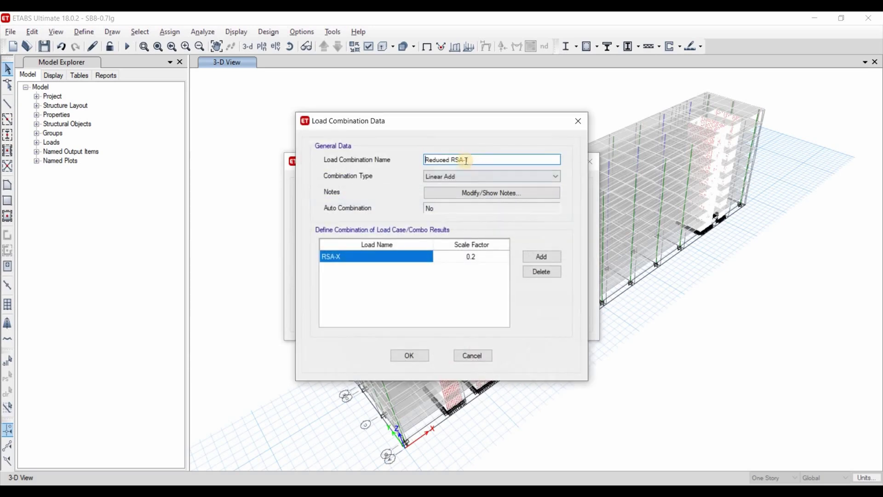
pyautogui.click(409, 255)
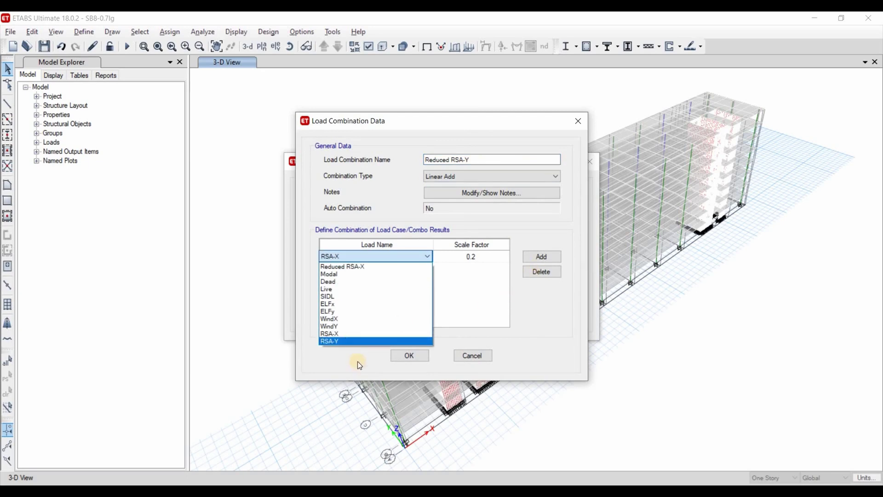
pyautogui.click(358, 342)
pyautogui.click(407, 353)
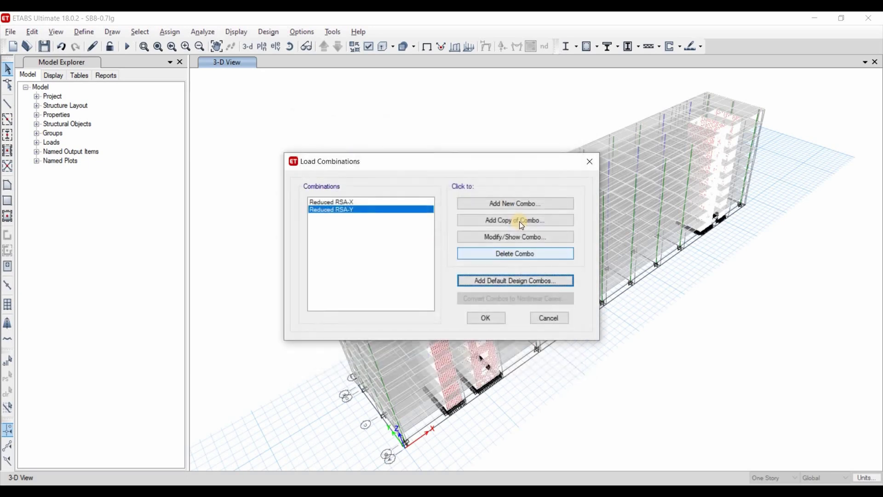
pyautogui.click(519, 222)
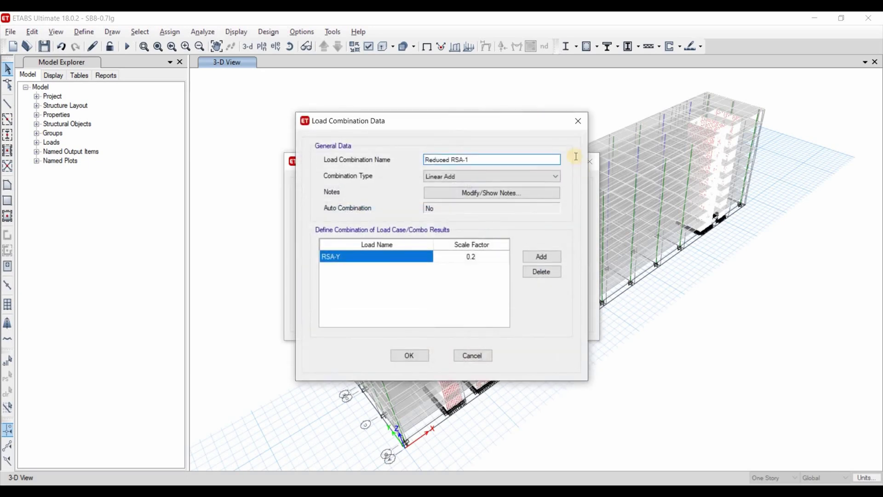
# Rename the copy to Internal Force-X, using Reduced RSA-X at scale factor 1.
pyautogui.moveTo(497, 120); pyautogui.dragTo(576, 118)
pyautogui.moveTo(561, 156); pyautogui.dragTo(415, 156)
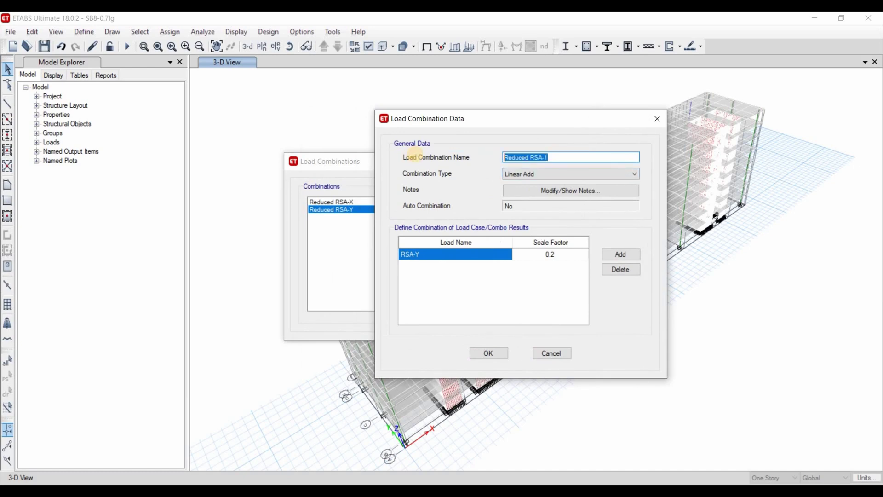
pyautogui.write('Internal Force-X')
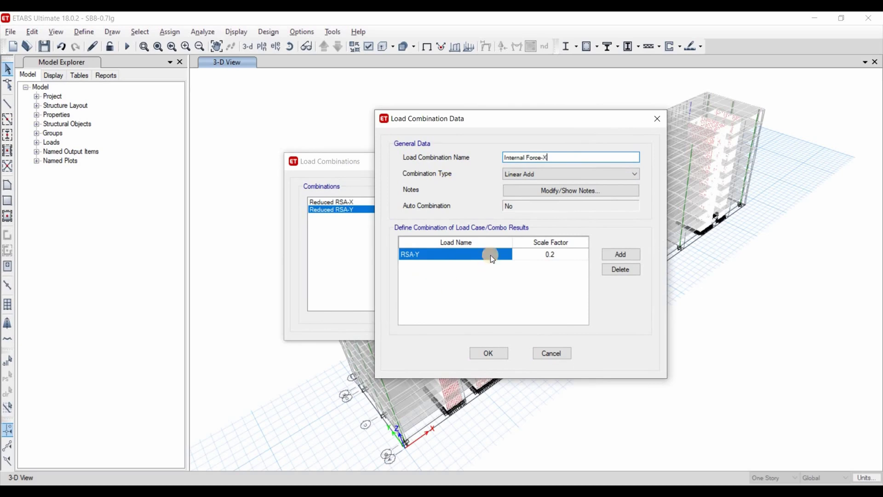
pyautogui.click(492, 254)
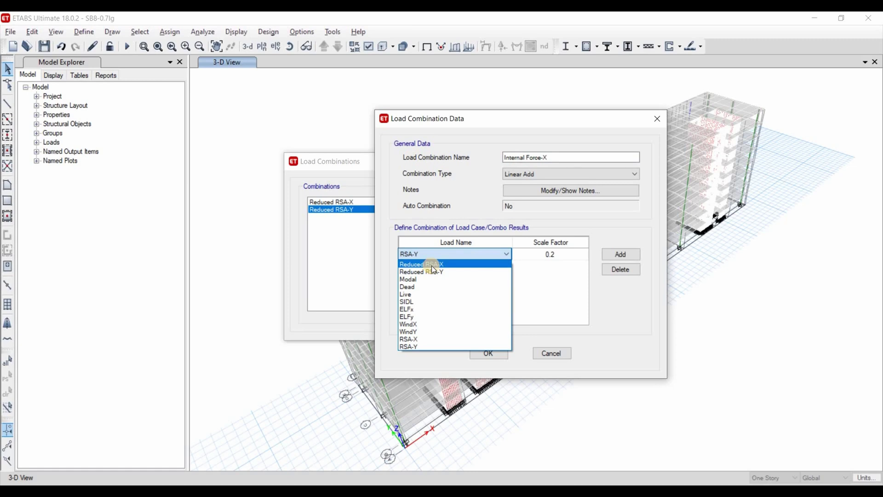
pyautogui.click(540, 252)
pyautogui.click(539, 253)
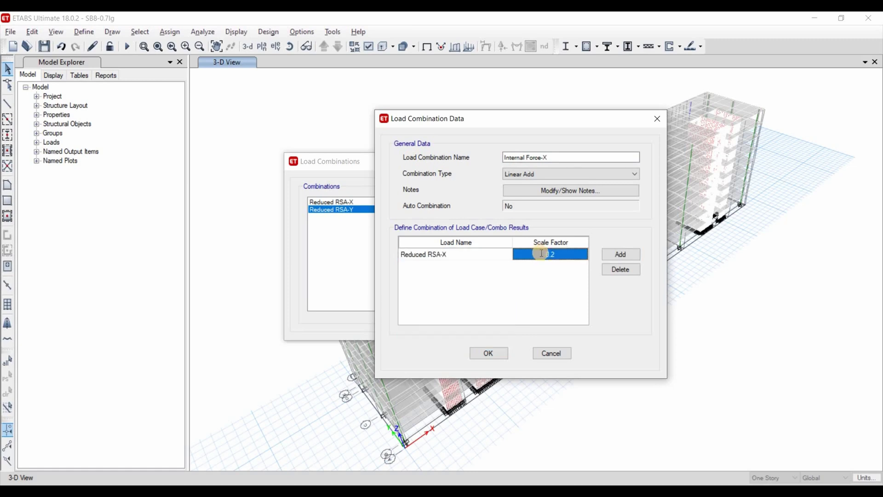
pyautogui.write('1')
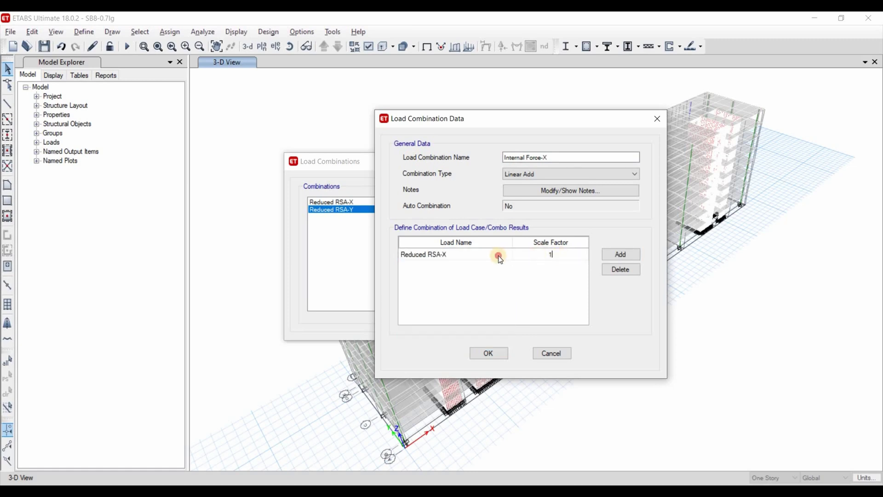
pyautogui.press('Return')
pyautogui.press('Return')
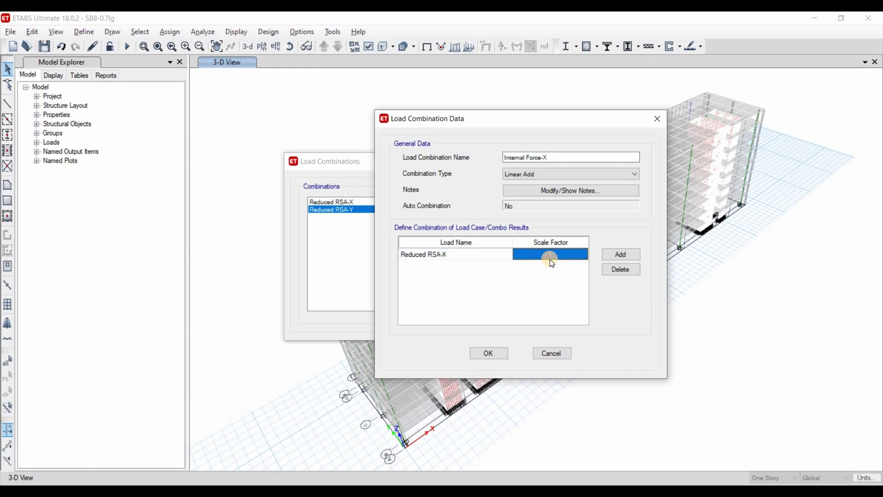
pyautogui.click(489, 353)
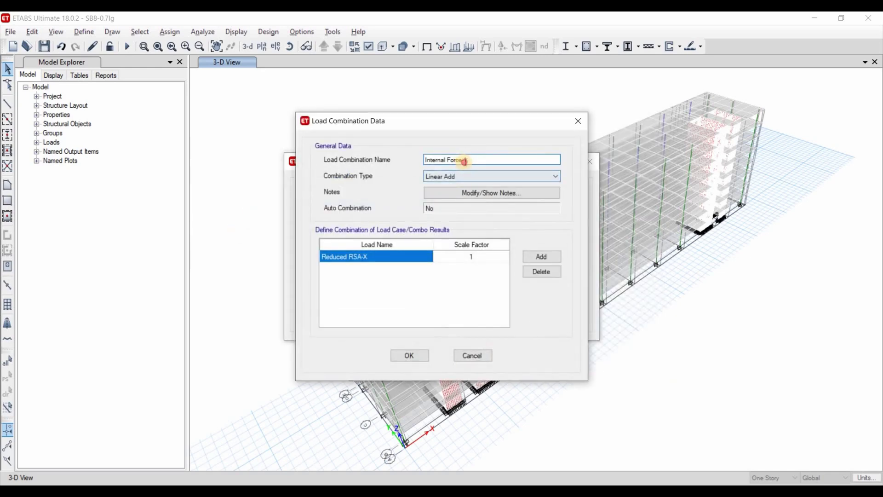
# Make Internal Force-Y from a copy, using Reduced RSA-Y at factor 1.
pyautogui.moveTo(463, 161); pyautogui.dragTo(481, 173)
pyautogui.write('Y')
pyautogui.click(420, 258)
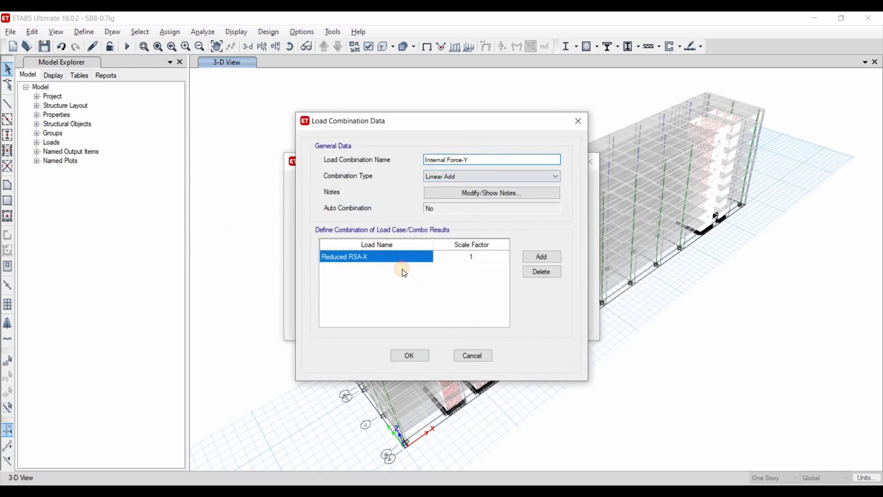
pyautogui.click(405, 274)
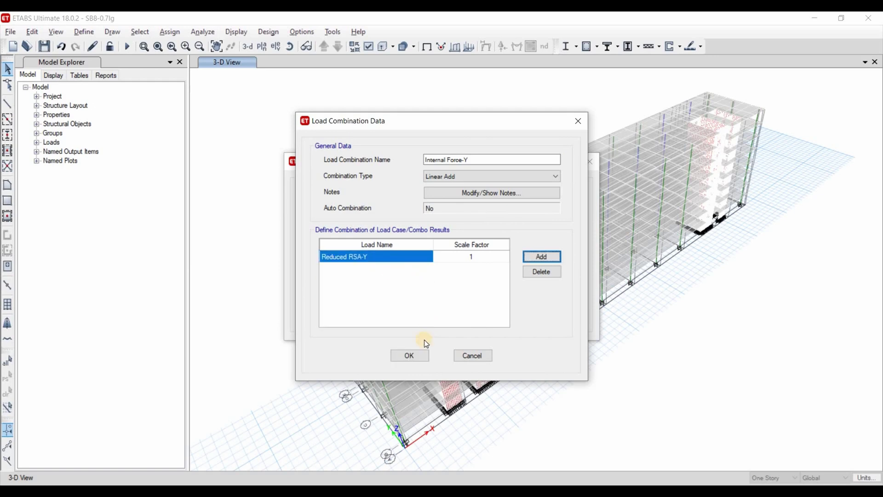
pyautogui.click(409, 355)
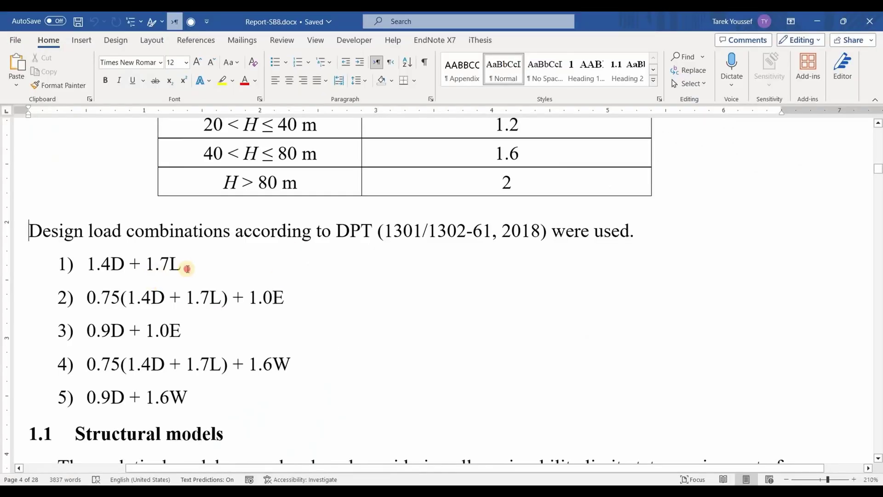
# Copy the 1.4D + 1.7L design combination text from the Word report.
pyautogui.moveTo(88, 263); pyautogui.dragTo(202, 263)
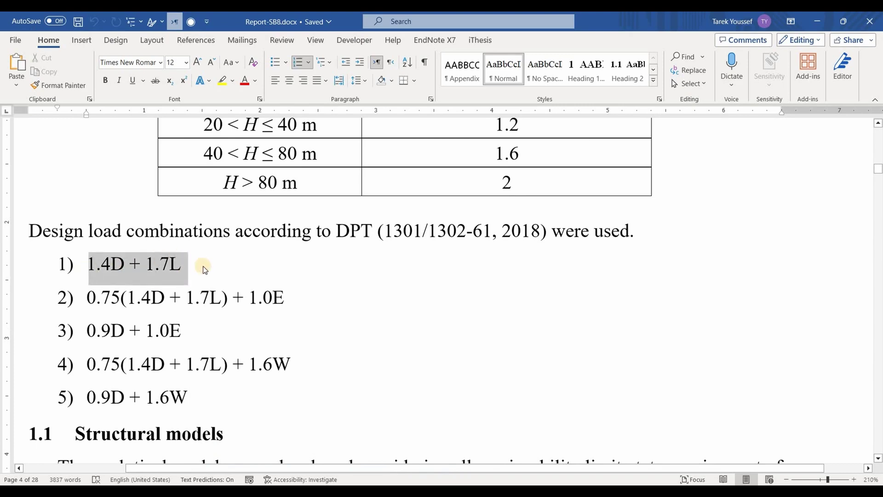
pyautogui.press('Right')
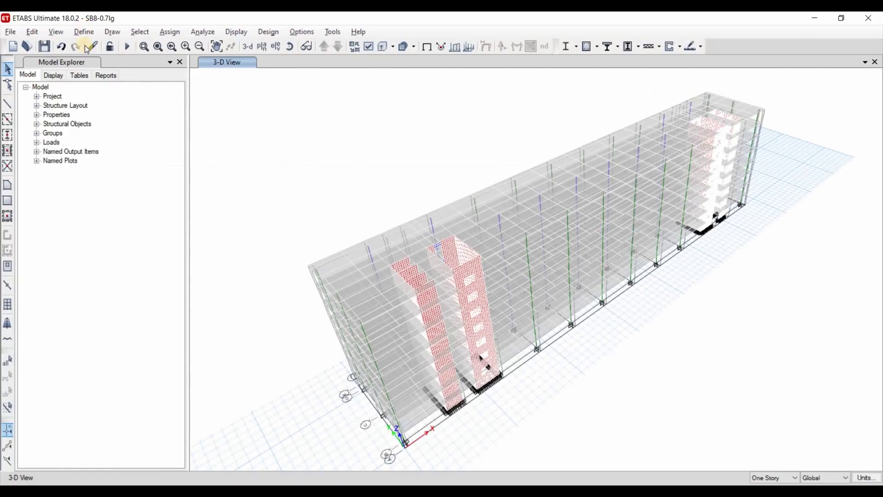
pyautogui.click(84, 32)
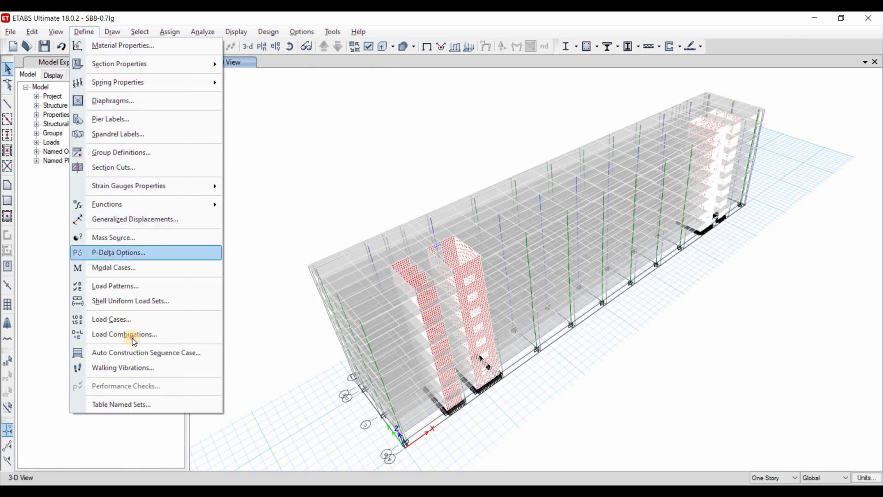
# Start a new 1.4DL+1.7LL combination with three load rows and factors 1.4, 1.4, 1.7.
pyautogui.click(468, 207)
pyautogui.doubleClick(452, 159)
pyautogui.write('1.4DL+1.7LL')
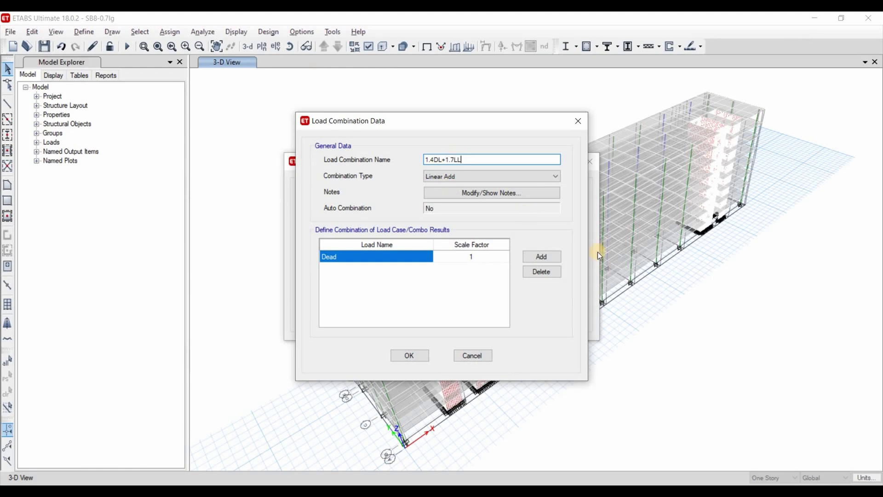
pyautogui.doubleClick(540, 259)
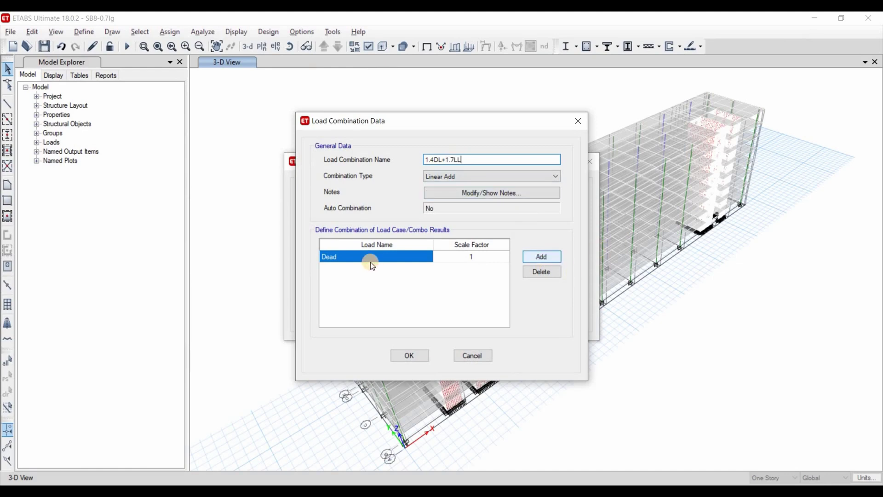
pyautogui.click(475, 257)
pyautogui.click(473, 256)
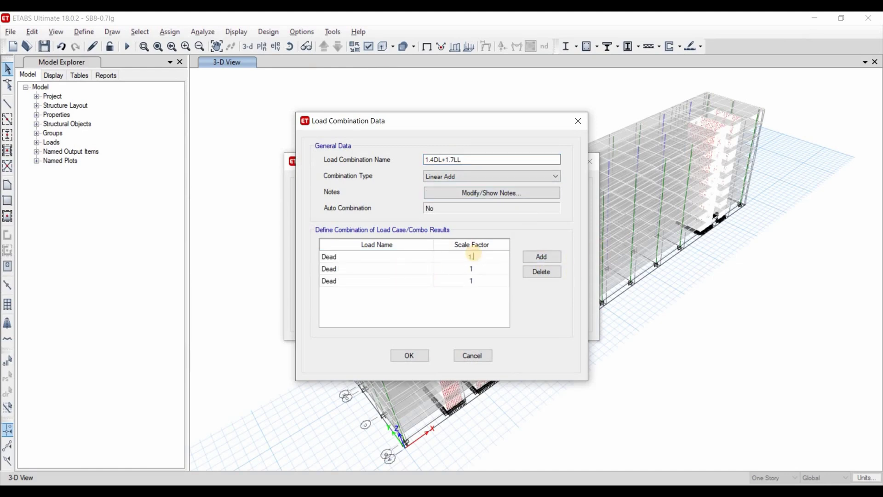
pyautogui.write('.7')
pyautogui.press('Return')
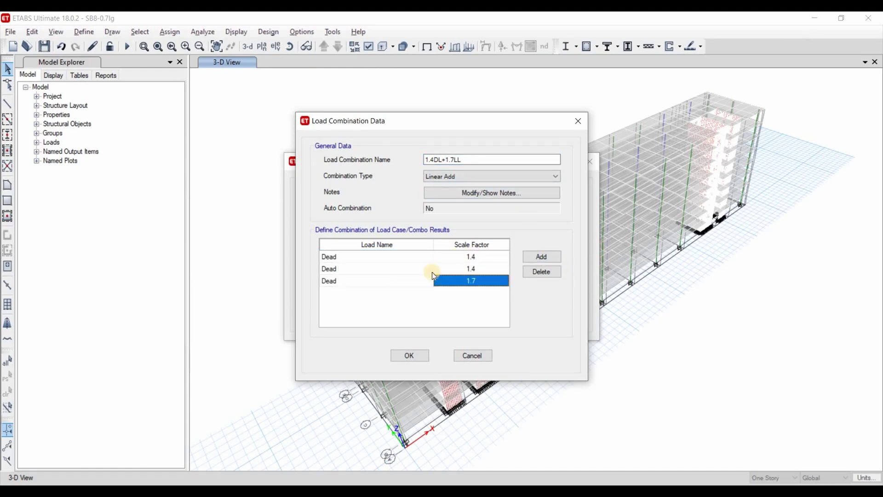
# Assign SIDL and Live to the second and third rows and save the combination.
pyautogui.doubleClick(409, 271)
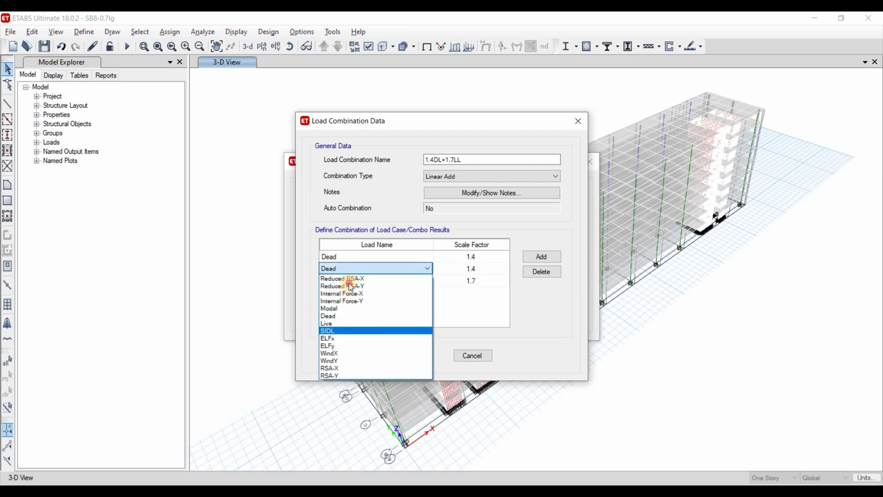
pyautogui.click(343, 330)
pyautogui.click(348, 281)
pyautogui.click(354, 335)
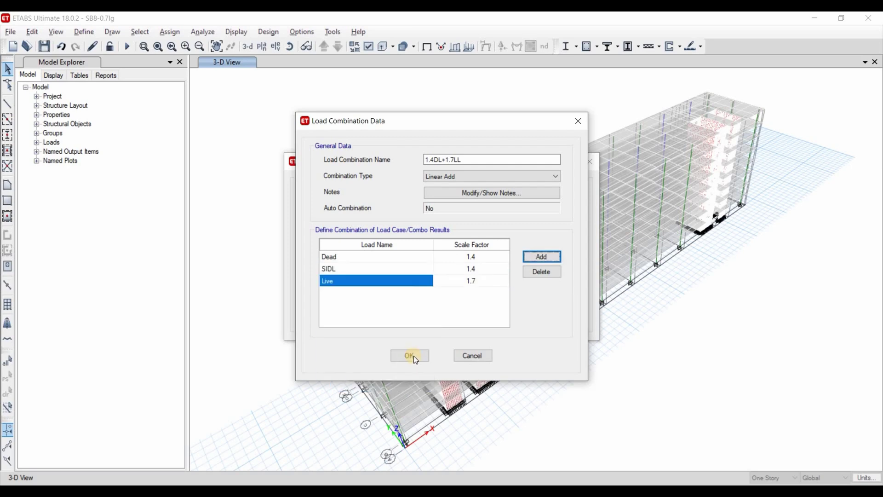
pyautogui.click(413, 355)
# Select the second design combination's terms in the Word report.
pyautogui.click(427, 491)
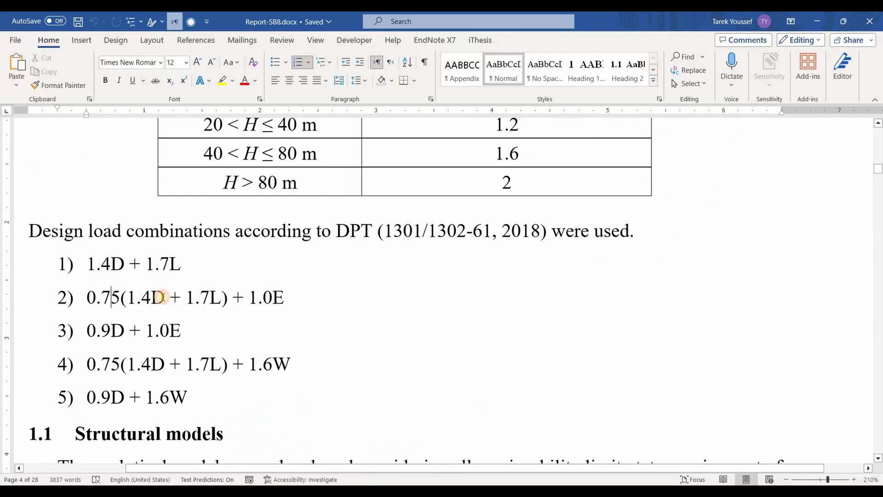
pyautogui.moveTo(129, 298); pyautogui.dragTo(284, 298)
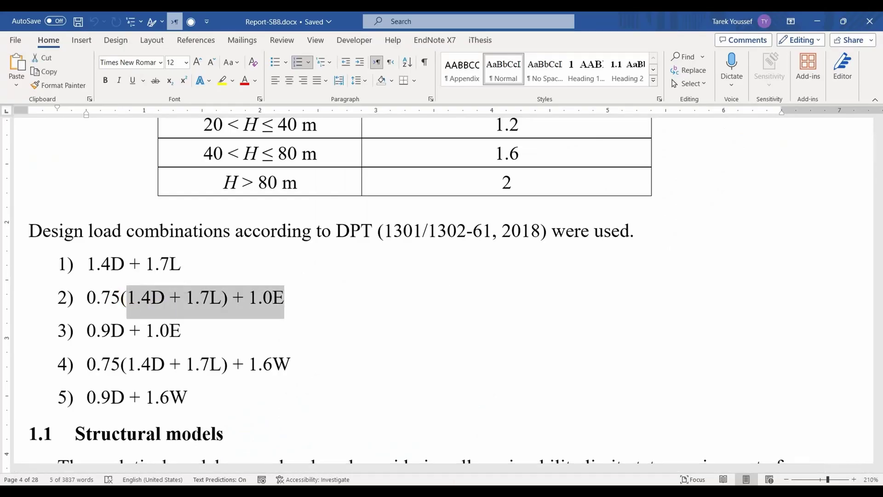
pyautogui.hotkey('alt', 'Tab')
# Copy 1.4DL+1.7LL and rename it 0.75*(1.4DL+1.7LL)+1EQX.
pyautogui.click(515, 220)
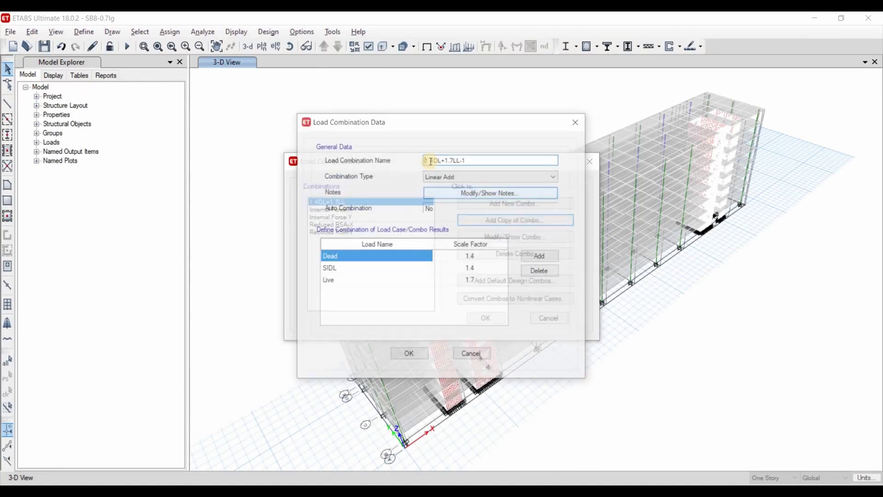
pyautogui.click(426, 159)
pyautogui.write('0.75*')
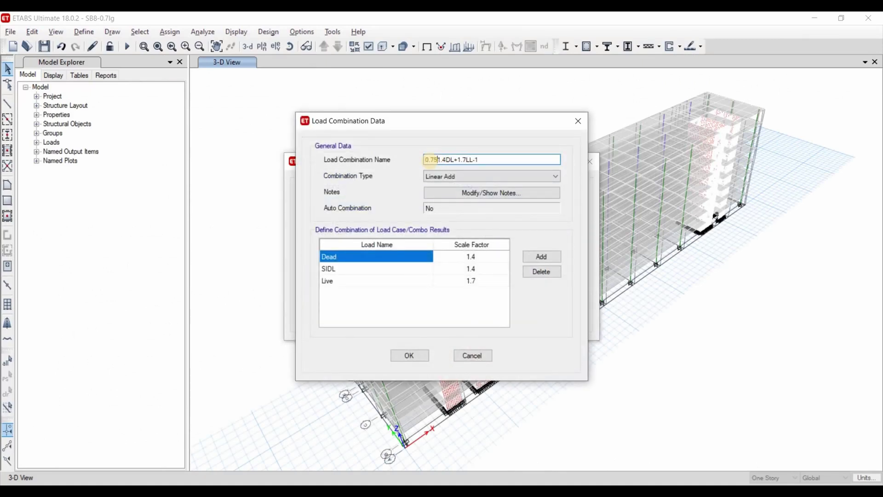
pyautogui.write('(')
pyautogui.moveTo(477, 160); pyautogui.dragTo(534, 171)
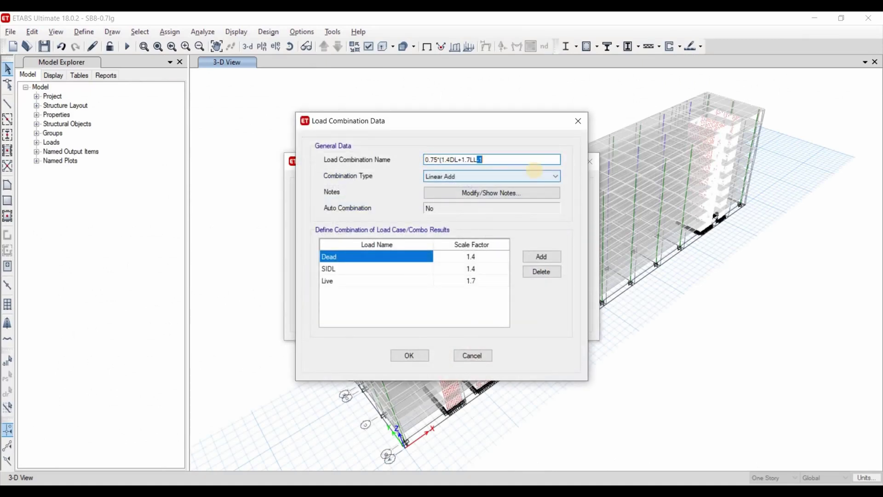
pyautogui.write(')+1EQX')
pyautogui.hotkey('alt', 'Tab')
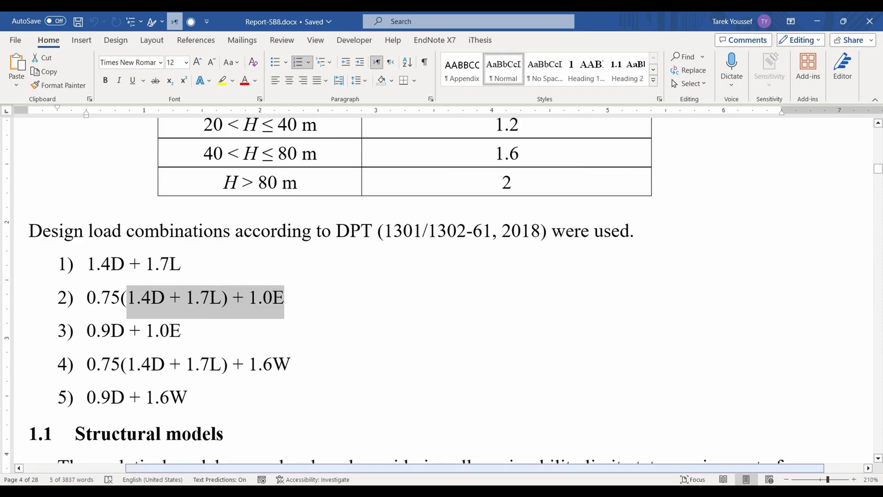
pyautogui.hotkey('alt', 'Tab')
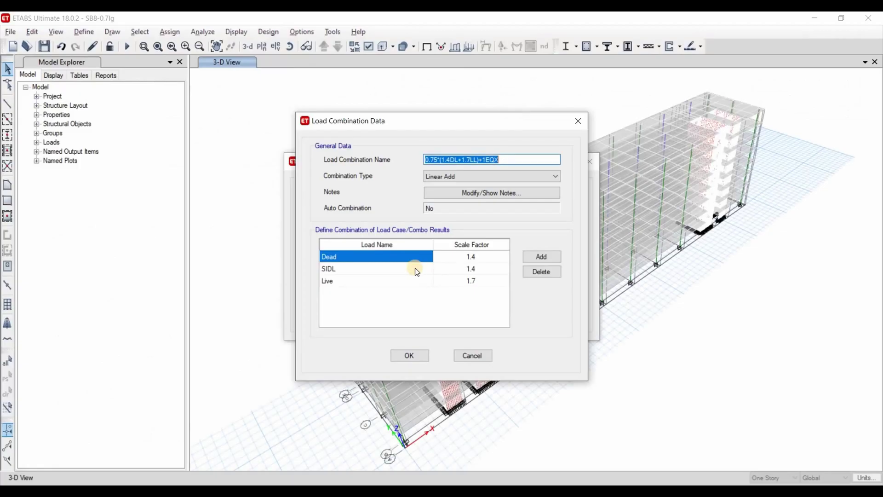
# Set the Dead and SIDL factors to 1.05 and Live to 0.75*1.7 (1.275).
pyautogui.click(473, 257)
pyautogui.click(473, 257)
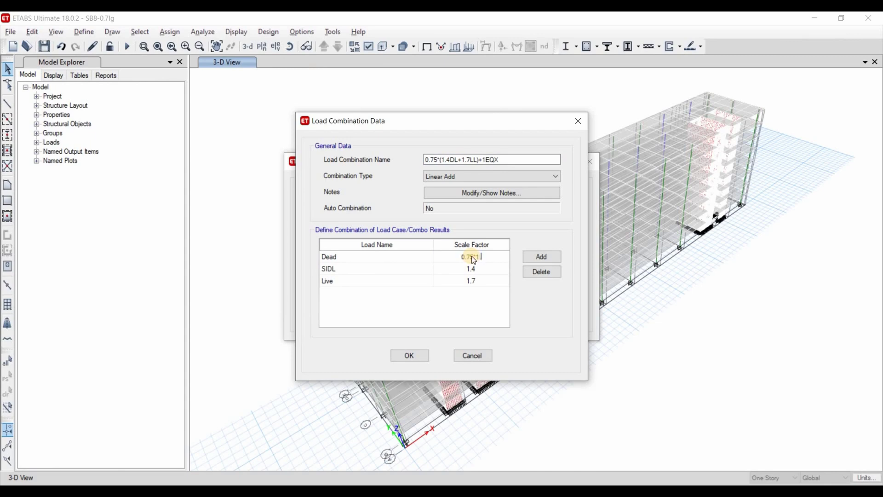
pyautogui.press('Return')
pyautogui.write('1.')
pyautogui.press('Return')
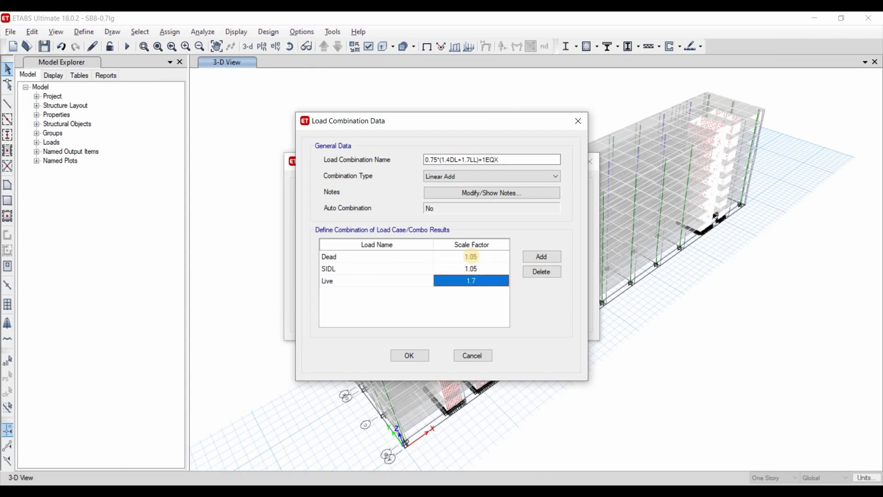
pyautogui.write('0.75*')
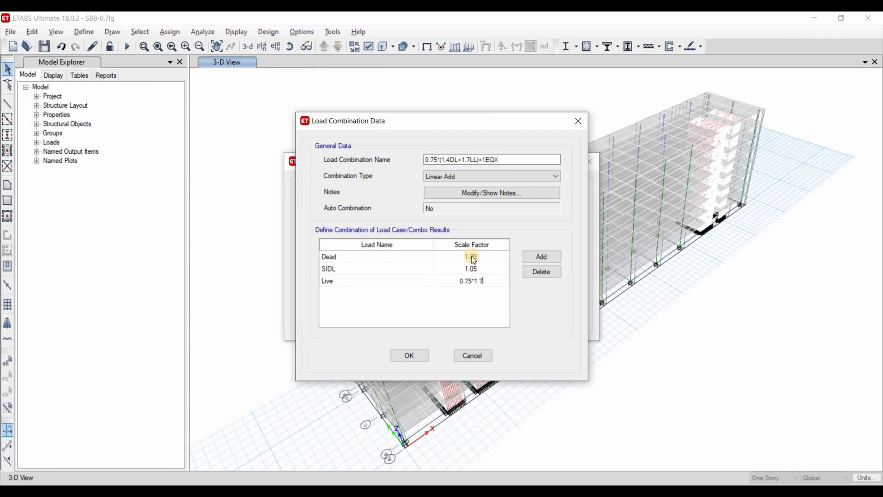
pyautogui.press('Return')
# Add an Internal Force-X row at factor 1 and save the combination.
pyautogui.click(542, 256)
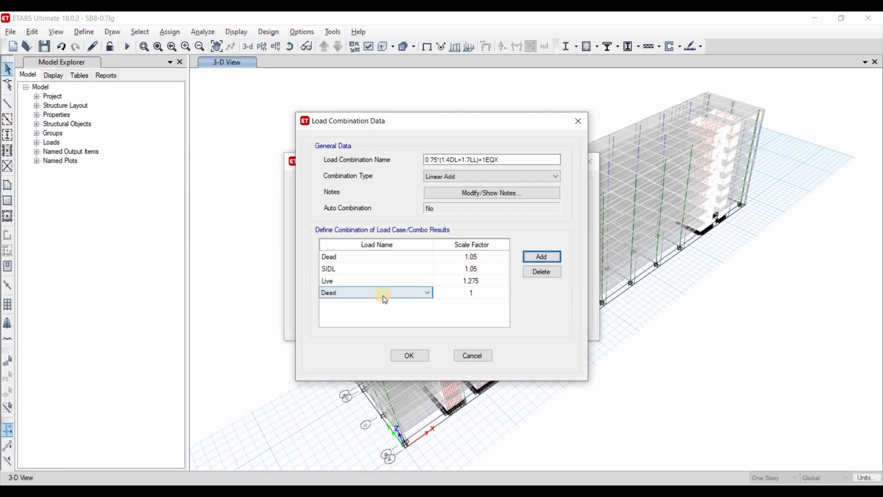
pyautogui.click(382, 296)
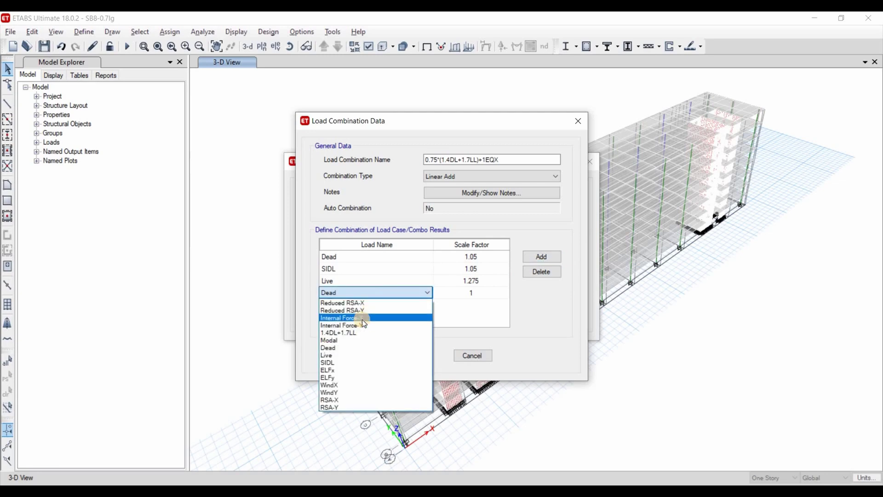
pyautogui.click(364, 319)
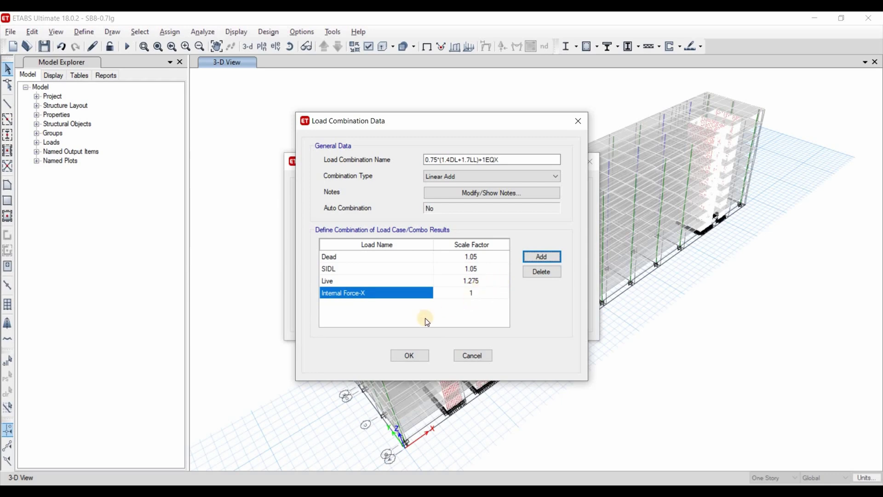
pyautogui.click(410, 356)
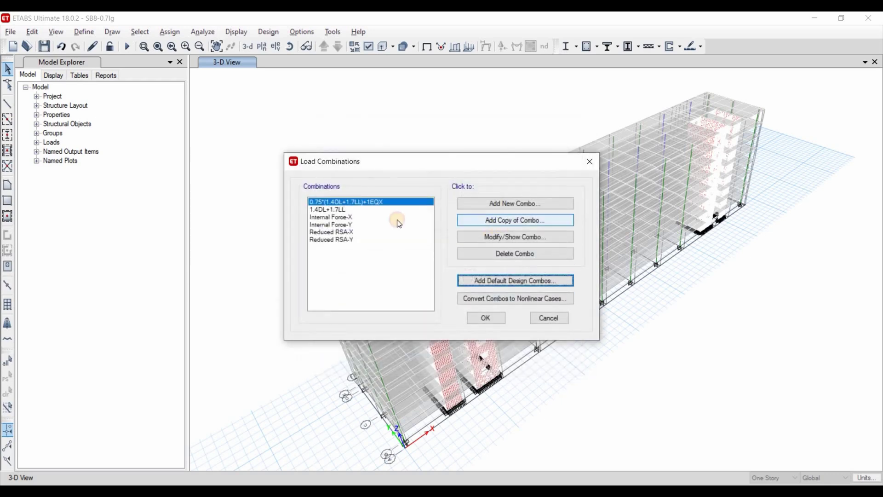
# Copy it as 0.75*(1.4DL+1.7LL)+1EQY, with Internal Force-Y replacing Internal Force-X.
pyautogui.click(469, 221)
pyautogui.moveTo(511, 160); pyautogui.dragTo(494, 160)
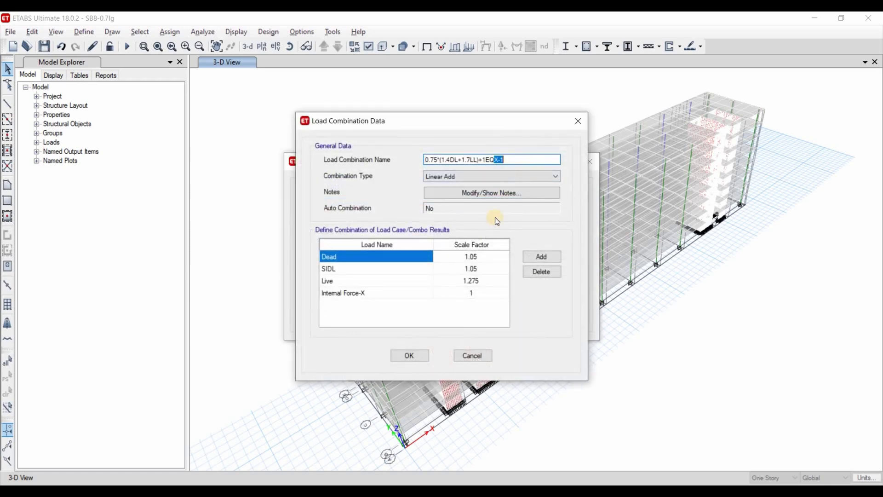
pyautogui.write('Y')
pyautogui.click(416, 289)
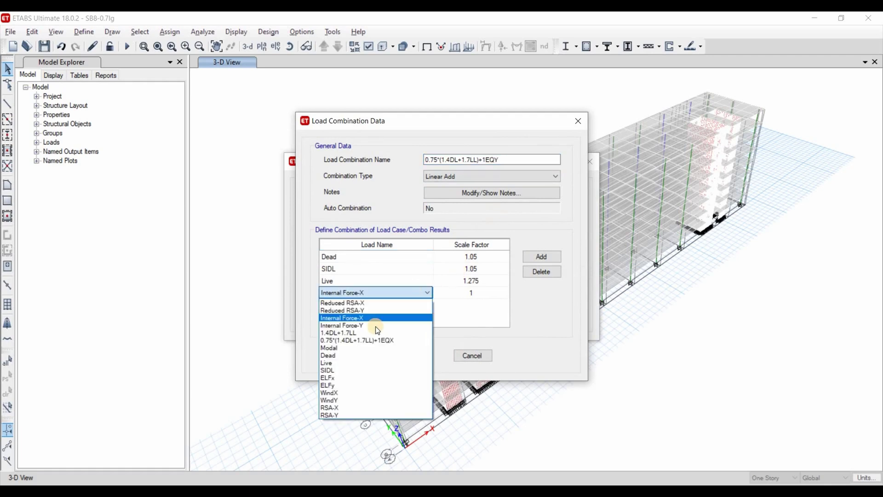
pyautogui.click(476, 316)
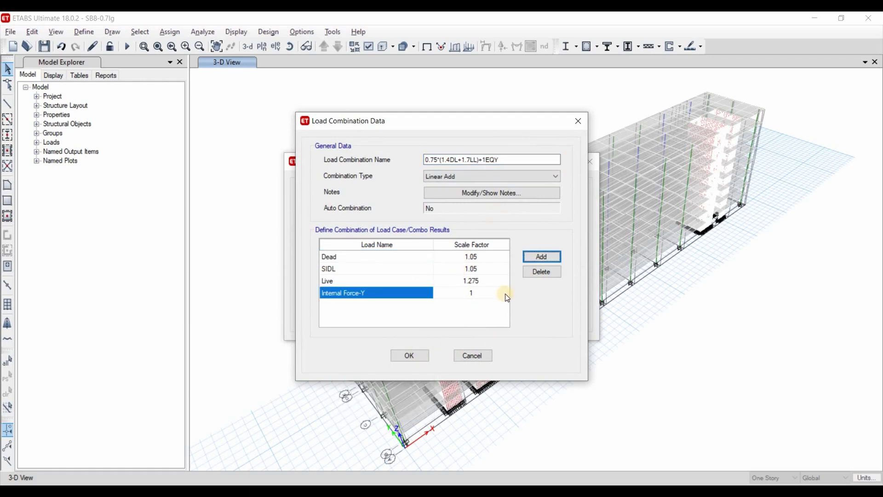
pyautogui.click(410, 356)
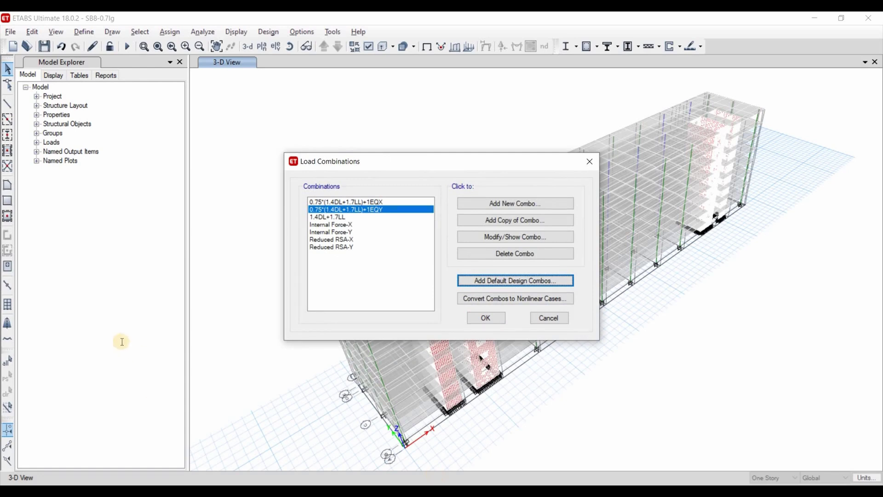
# Check 0.9D + 1.0E in the report, then copy 1EQX and rename it 0.9DL+1EQX.
pyautogui.hotkey('alt', 'Tab')
pyautogui.moveTo(87, 332); pyautogui.dragTo(197, 334)
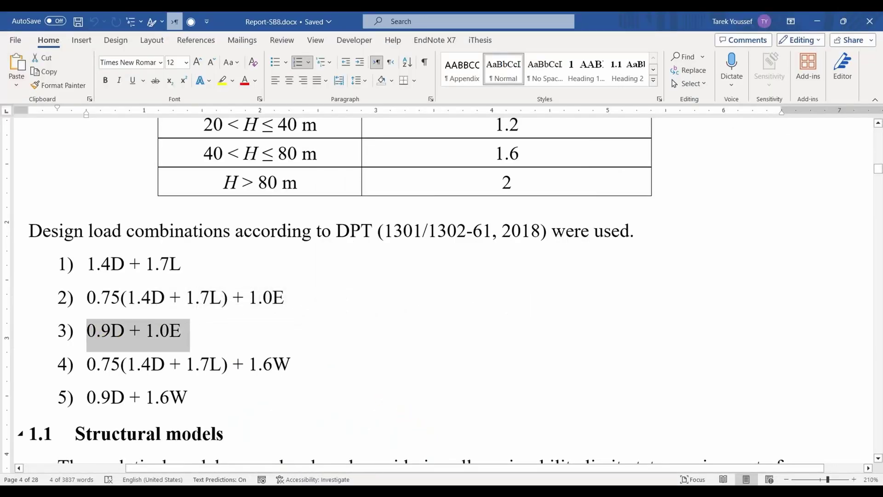
pyautogui.hotkey('alt', 'Tab')
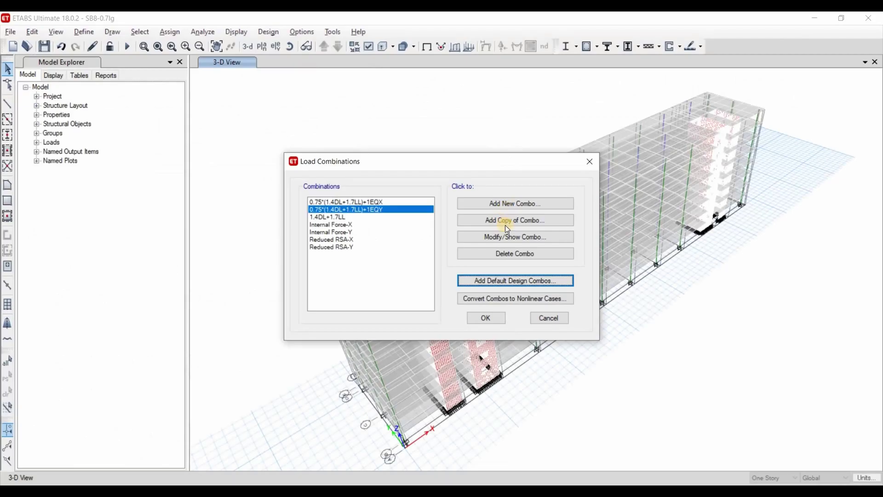
pyautogui.click(382, 203)
pyautogui.click(545, 220)
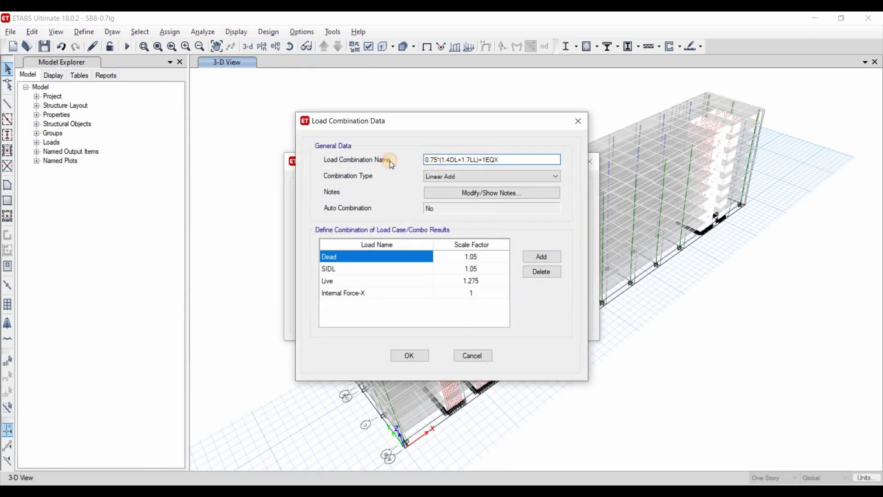
pyautogui.moveTo(458, 160); pyautogui.dragTo(402, 157)
pyautogui.write('0.9DL')
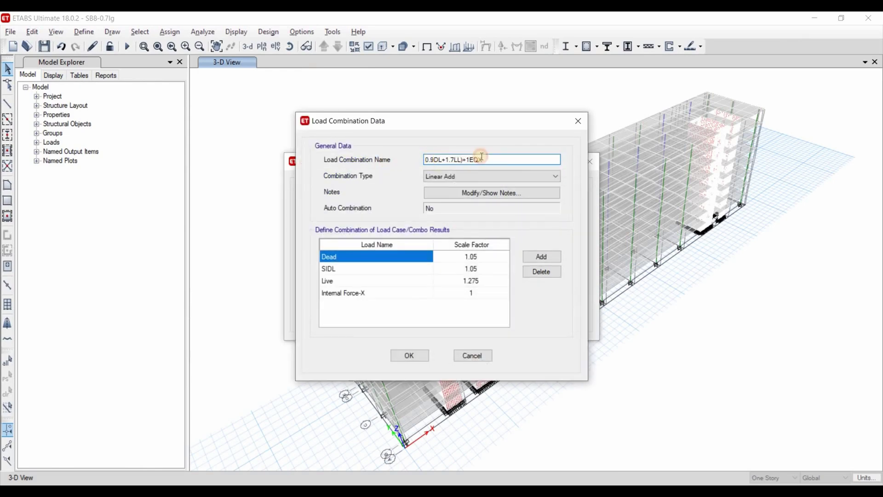
pyautogui.moveTo(467, 159); pyautogui.dragTo(445, 160)
pyautogui.press('BackSpace')
pyautogui.hotkey('ctrl', 'a')
# Remove the Live row, set Dead and SIDL factors to 0.9, and save.
pyautogui.click(462, 281)
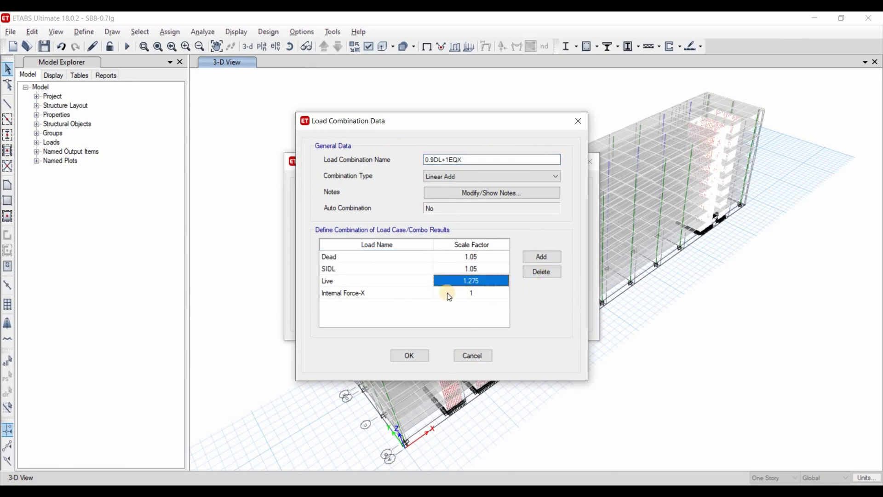
pyautogui.click(542, 272)
pyautogui.click(416, 283)
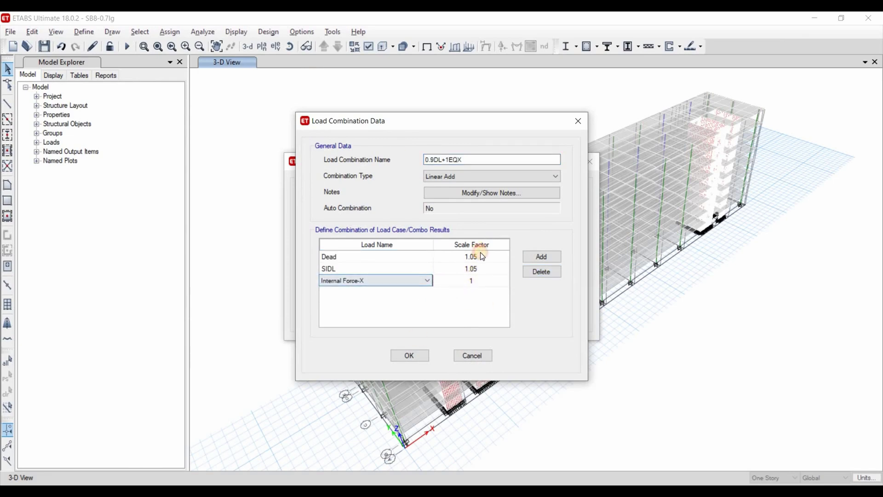
pyautogui.click(481, 254)
pyautogui.write('0.9')
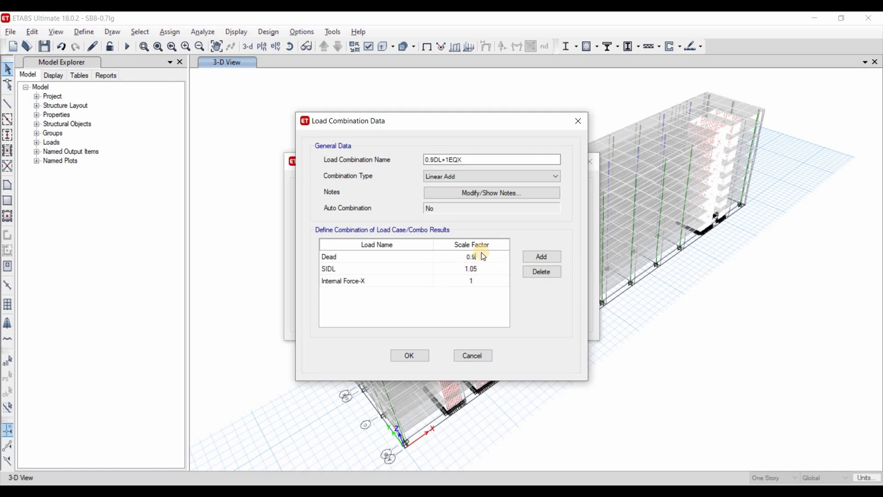
pyautogui.press('Return')
pyautogui.write('0.9')
pyautogui.press('Return')
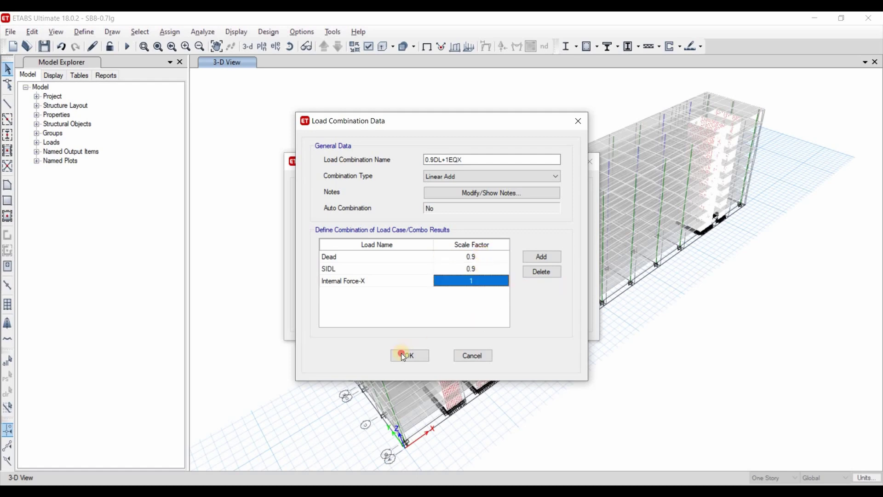
pyautogui.press('Return')
# Copy it as 0.9DL+1EQY, swapping the earthquake load to Internal Force-Y.
pyautogui.click(506, 219)
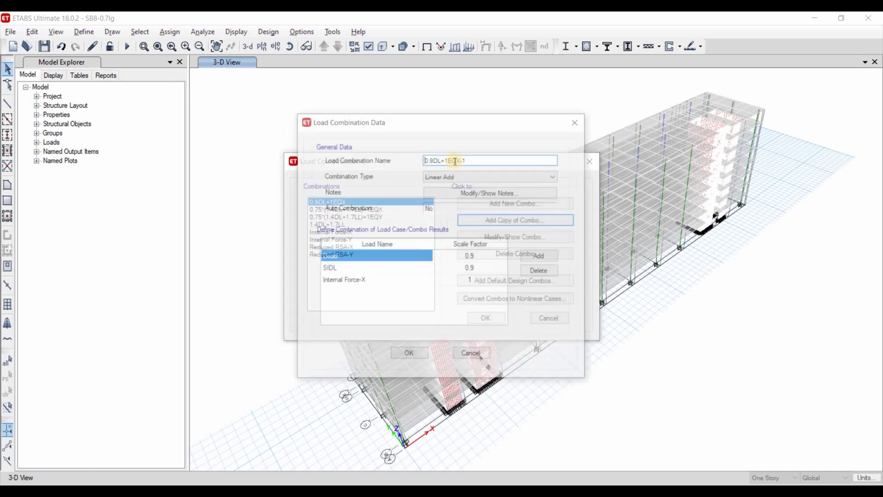
pyautogui.click(491, 164)
pyautogui.hotkey('shift', 'Left')
pyautogui.hotkey('shift', 'Left')
pyautogui.hotkey('shift', 'Left')
pyautogui.write('Y')
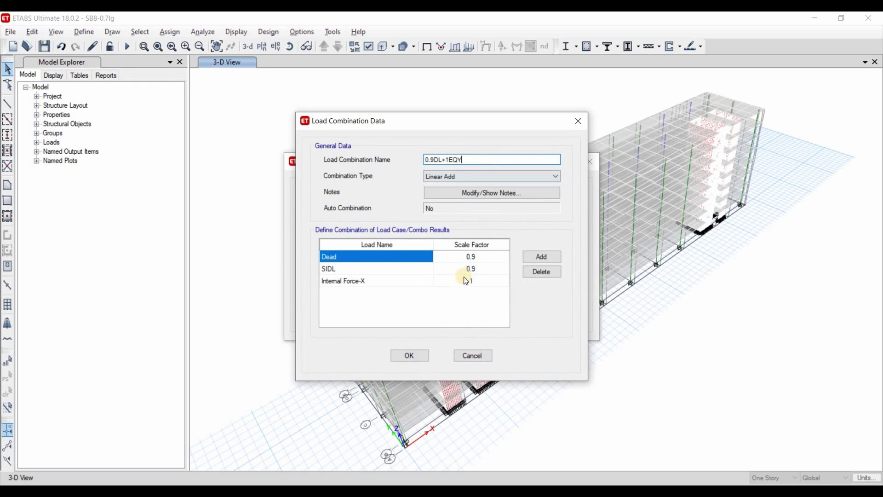
pyautogui.click(411, 279)
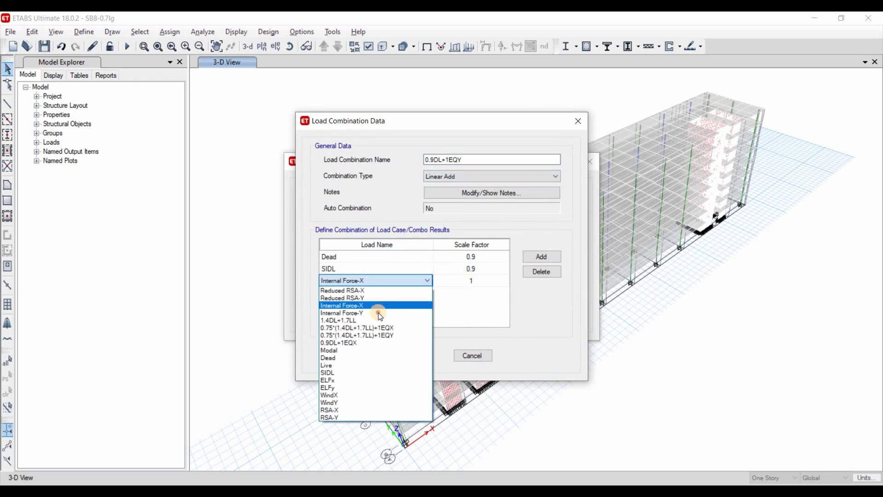
pyautogui.click(414, 312)
pyautogui.click(410, 355)
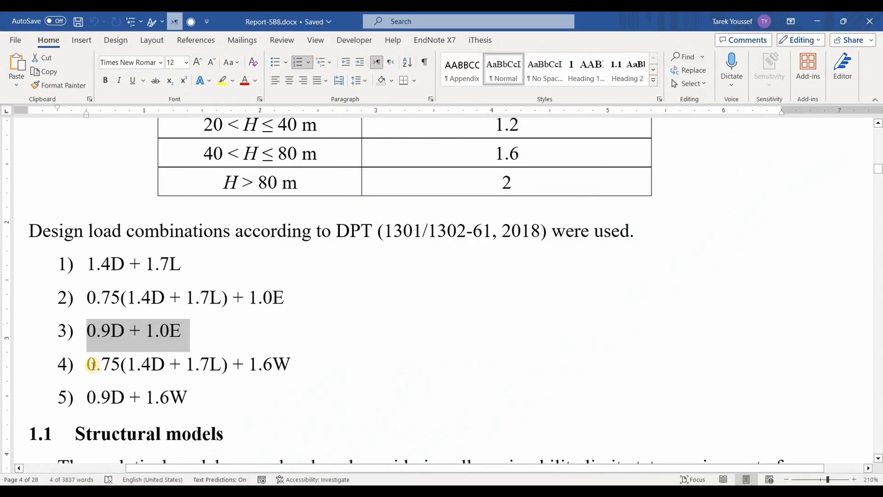
# Mark the wind combination in the report, then create 0.75*(1.4DL+1.7LL)+1Wx using WindX.
pyautogui.click(95, 363)
pyautogui.moveTo(87, 364); pyautogui.dragTo(293, 367)
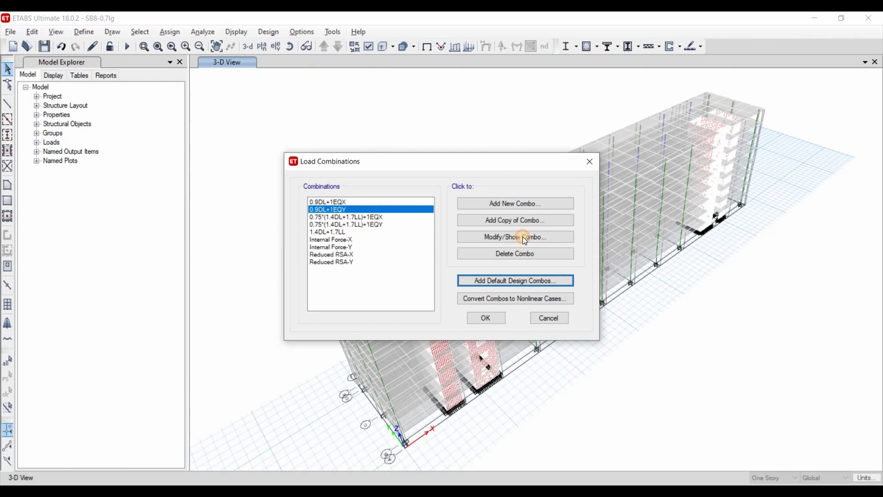
pyautogui.press('Down')
pyautogui.click(511, 220)
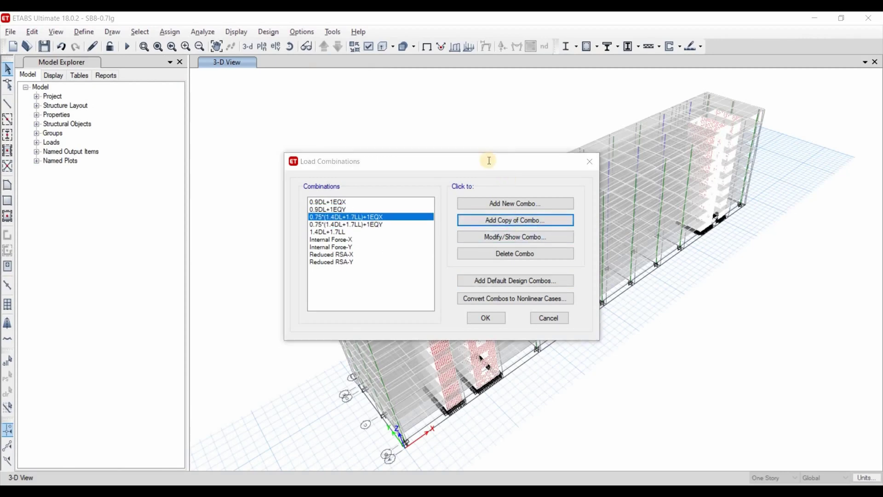
pyautogui.moveTo(485, 160); pyautogui.dragTo(533, 165)
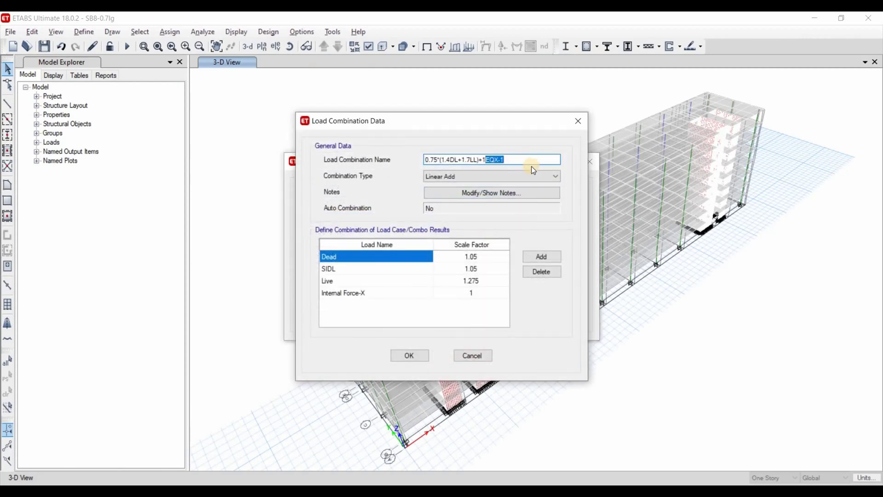
pyautogui.write('Wx')
pyautogui.click(410, 295)
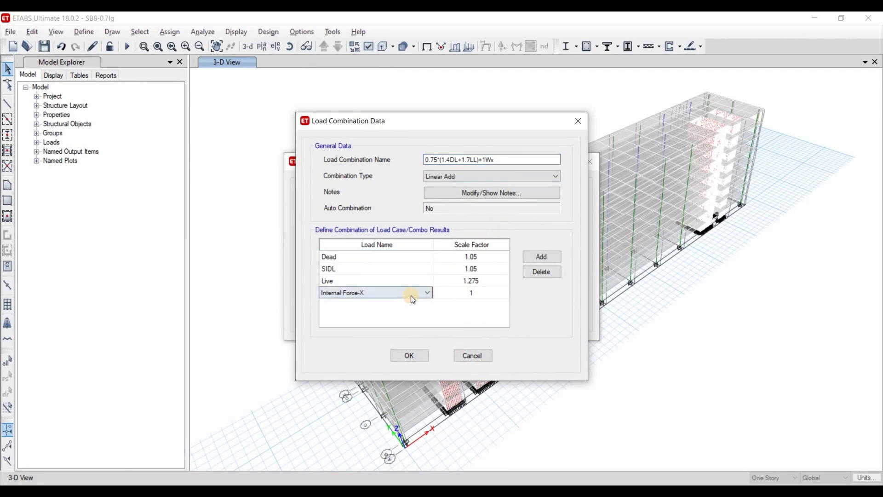
pyautogui.click(411, 295)
pyautogui.click(361, 412)
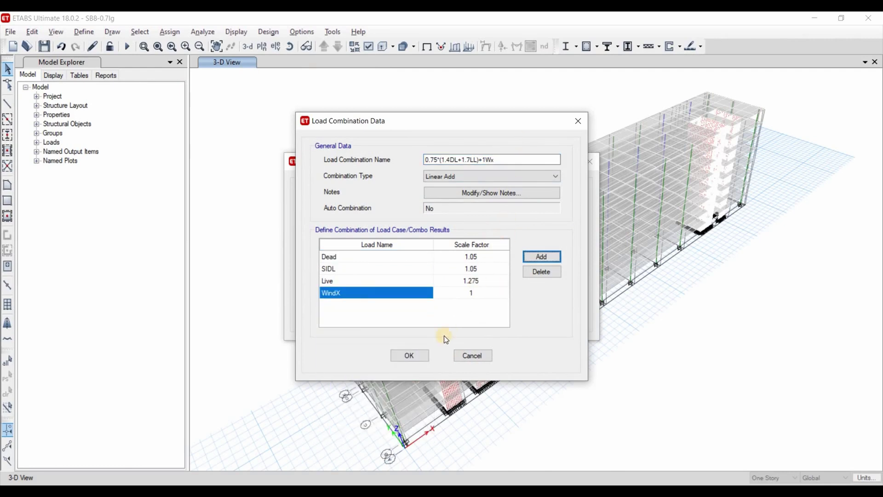
pyautogui.click(409, 355)
# Copy it as 0.75*(1.4DL+1.7LL)+1Wy with WindY, then select 0.9D + 1.6W in the report.
pyautogui.click(503, 220)
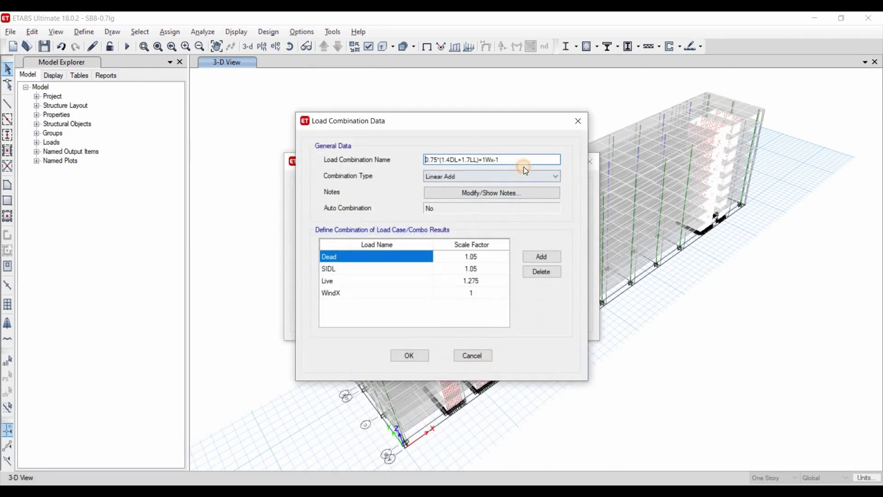
pyautogui.moveTo(522, 161); pyautogui.dragTo(490, 201)
pyautogui.write('y')
pyautogui.click(424, 289)
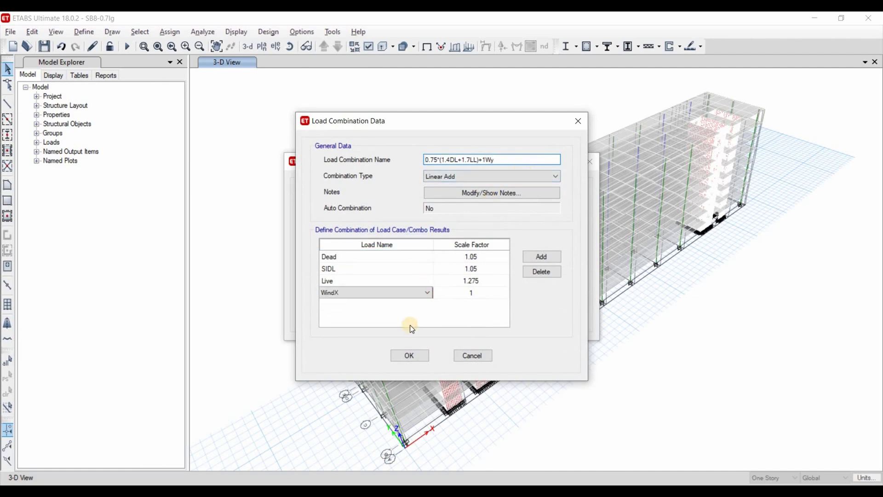
pyautogui.click(414, 293)
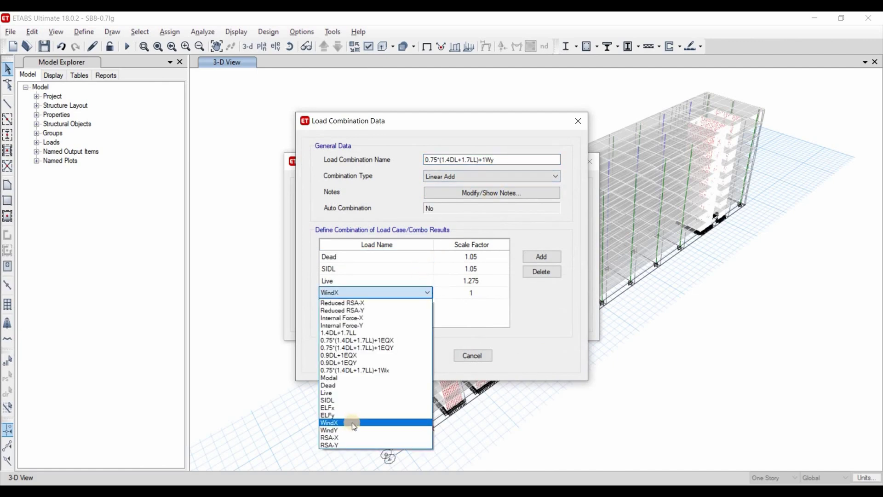
pyautogui.click(398, 429)
pyautogui.click(461, 339)
pyautogui.click(410, 355)
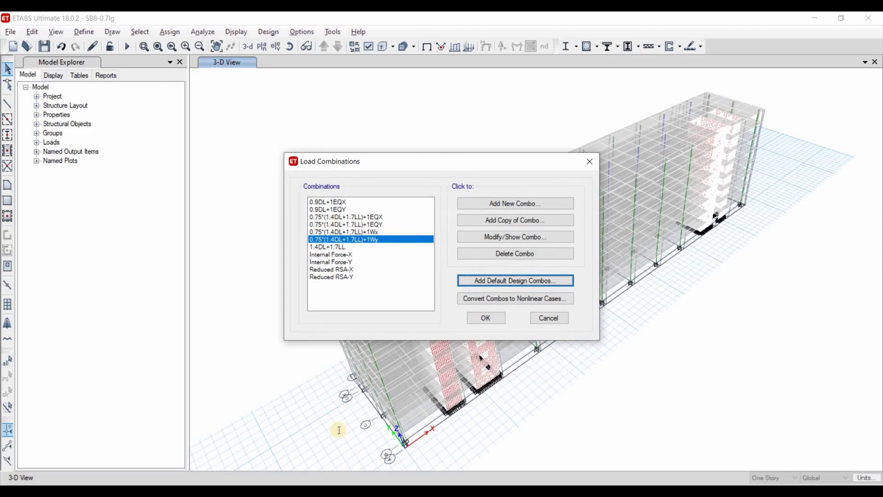
pyautogui.click(160, 414)
pyautogui.moveTo(91, 398); pyautogui.dragTo(181, 399)
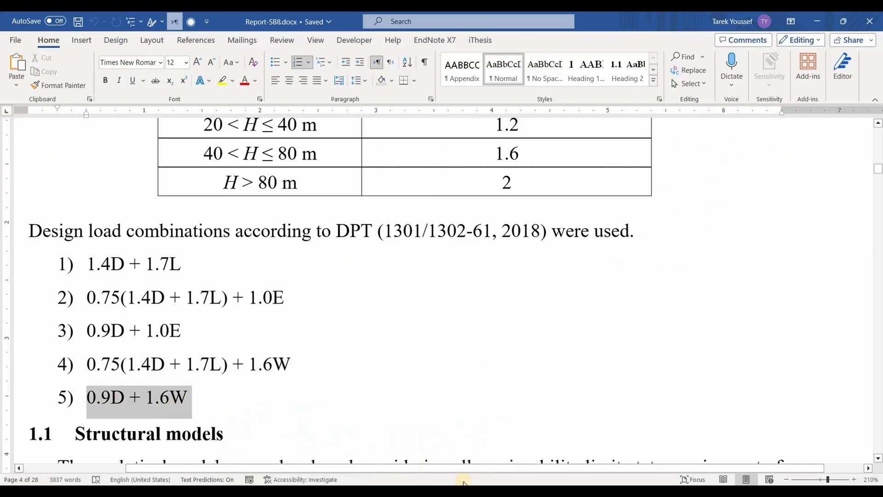
# Copy 0.9DL+1EQX as 0.9DL+1Wx, replacing Internal Force-X with WindX.
pyautogui.hotkey('alt', 'Tab')
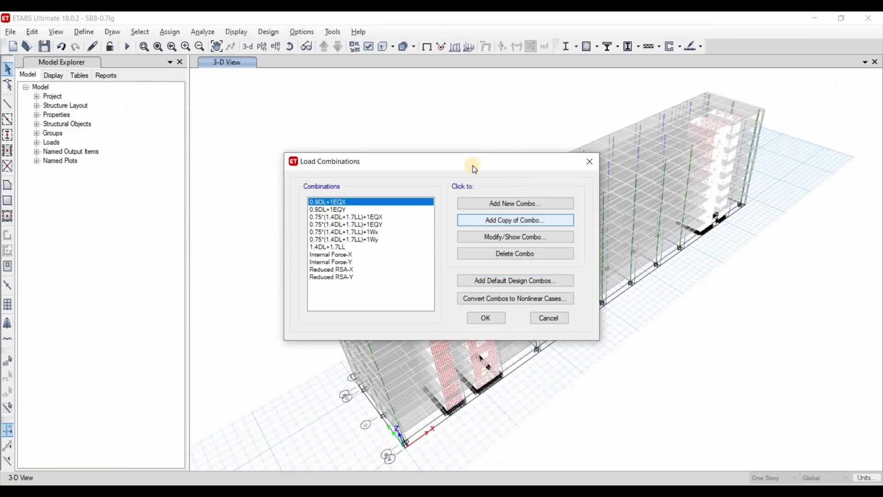
pyautogui.click(515, 220)
pyautogui.moveTo(449, 159); pyautogui.dragTo(468, 160)
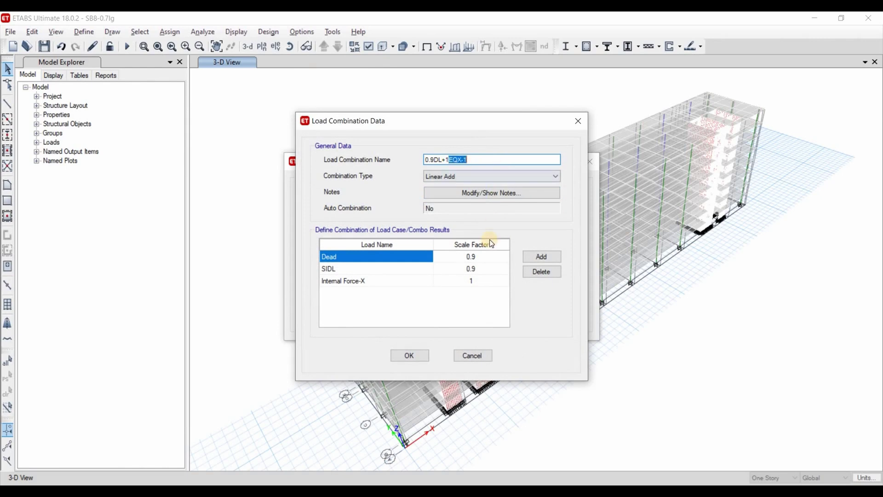
pyautogui.write('Wx')
pyautogui.click(401, 282)
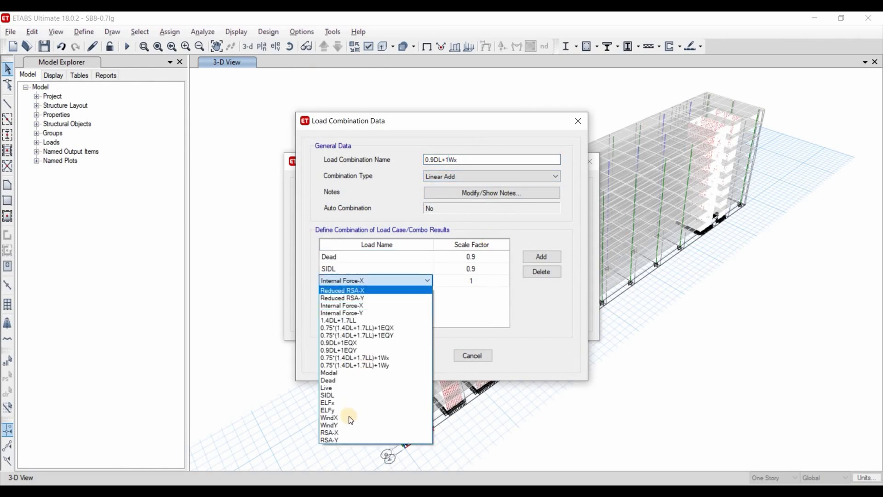
pyautogui.click(350, 418)
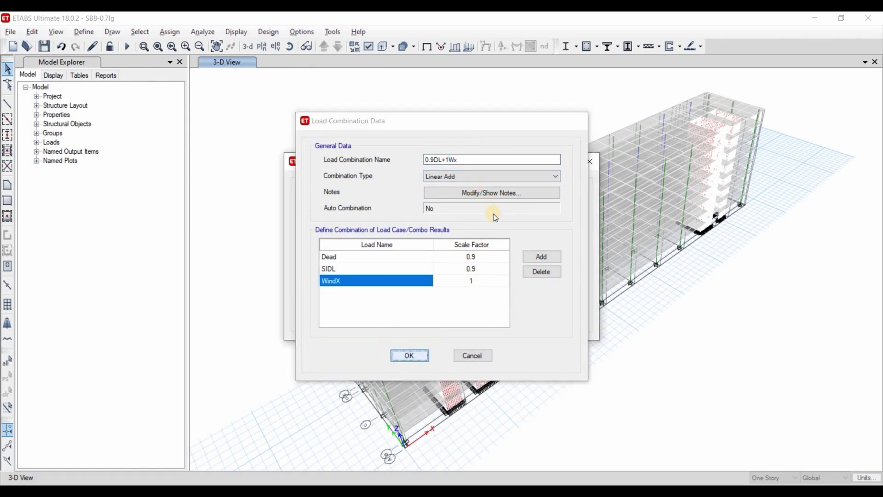
pyautogui.press('Return')
# Copy it as 0.9DL+1Wy with WindY, close the combinations list and run the analysis.
pyautogui.click(515, 218)
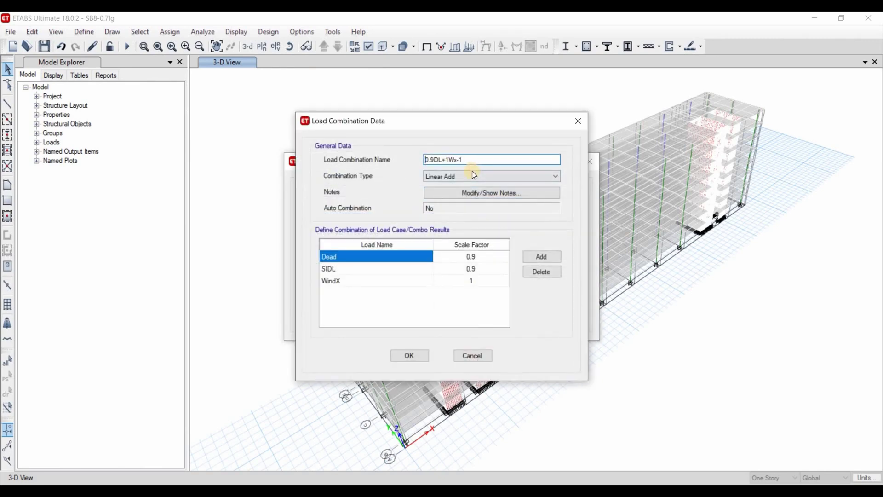
pyautogui.write('y')
pyautogui.click(377, 282)
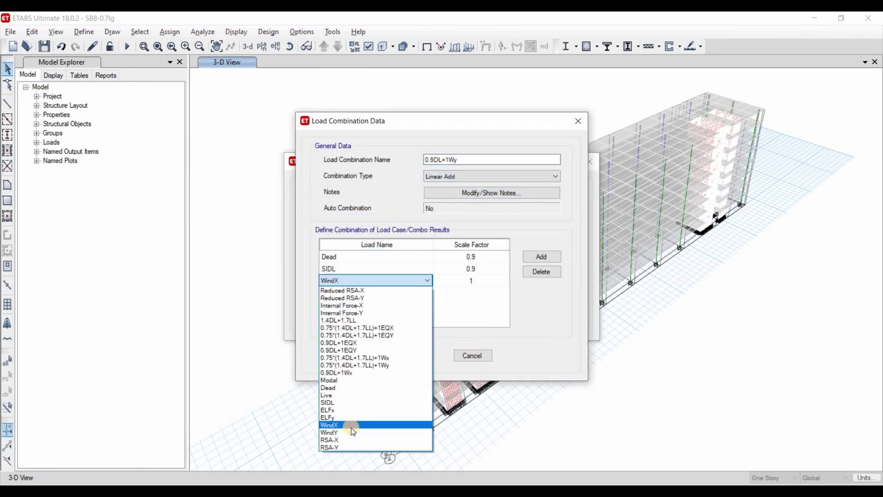
pyautogui.click(353, 432)
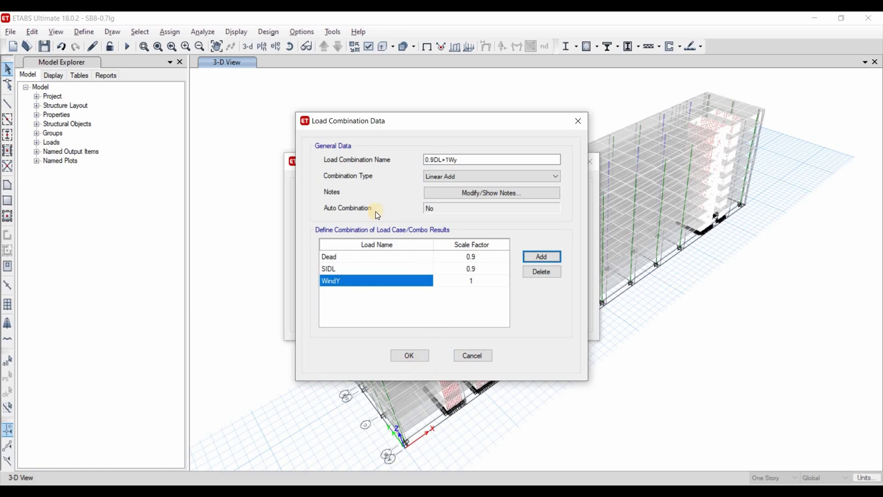
pyautogui.click(410, 355)
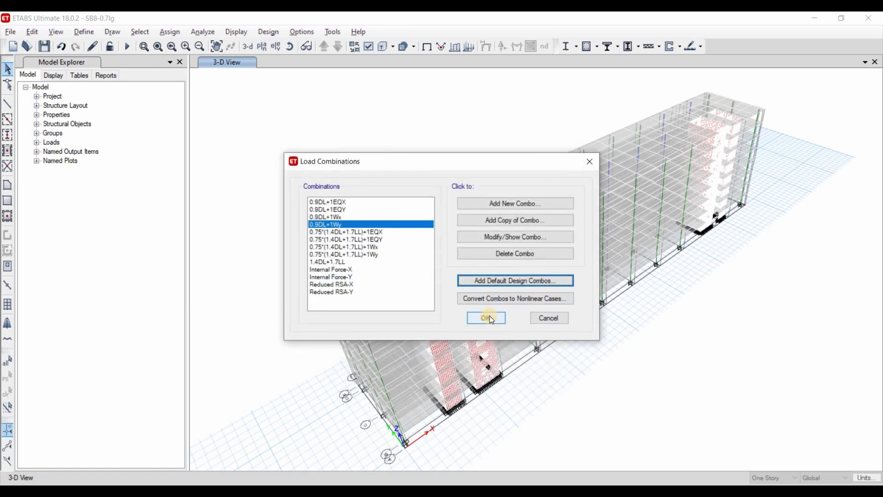
pyautogui.click(488, 318)
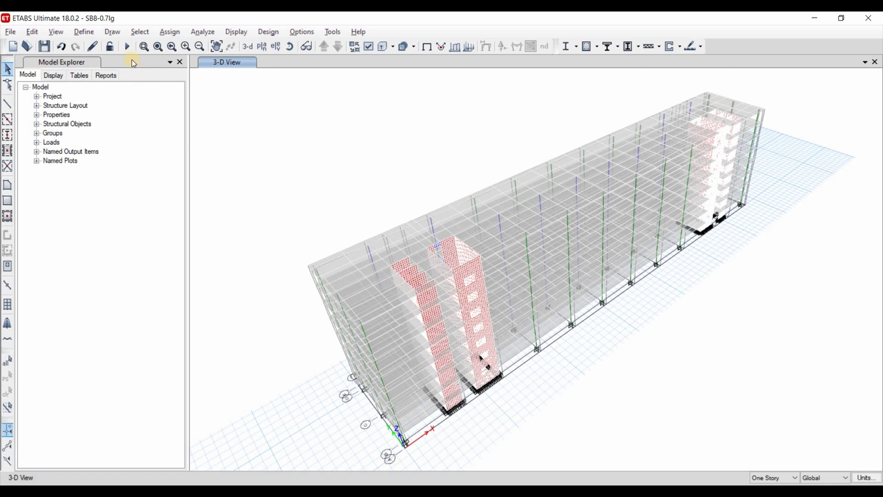
pyautogui.click(128, 48)
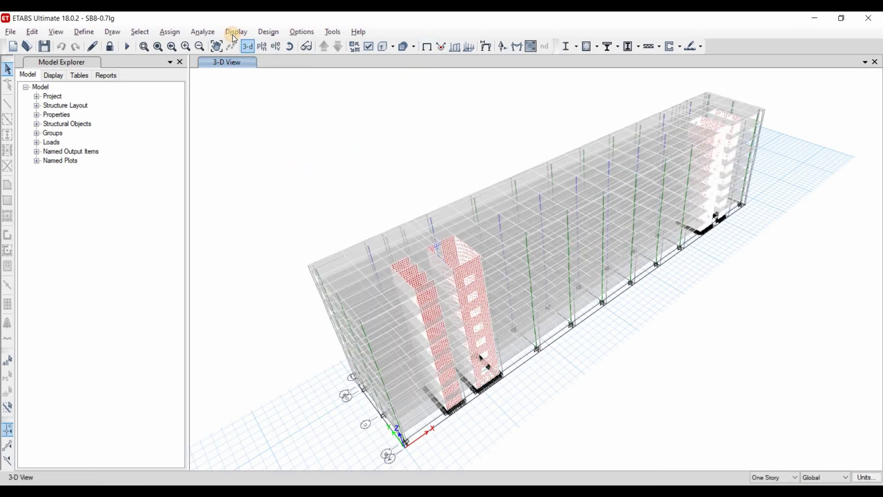
# Pick the Structure Output > Base Reactions table in Show Tables.
pyautogui.click(233, 34)
pyautogui.click(270, 311)
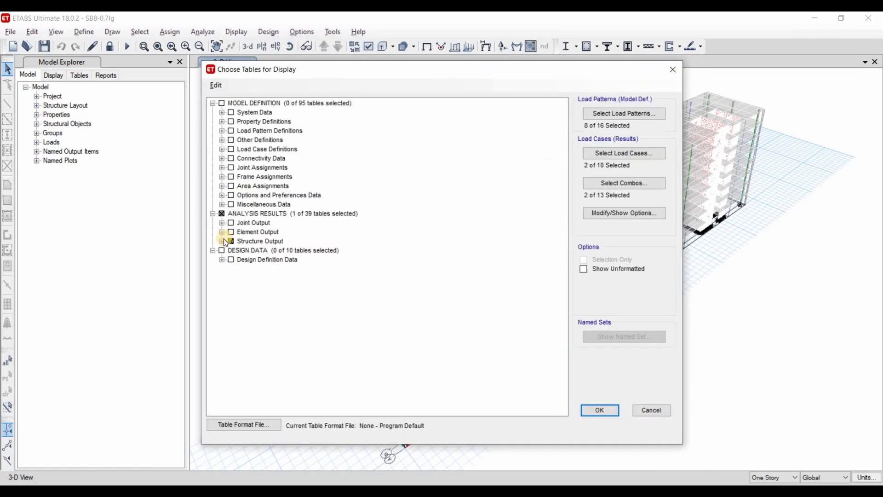
pyautogui.click(222, 241)
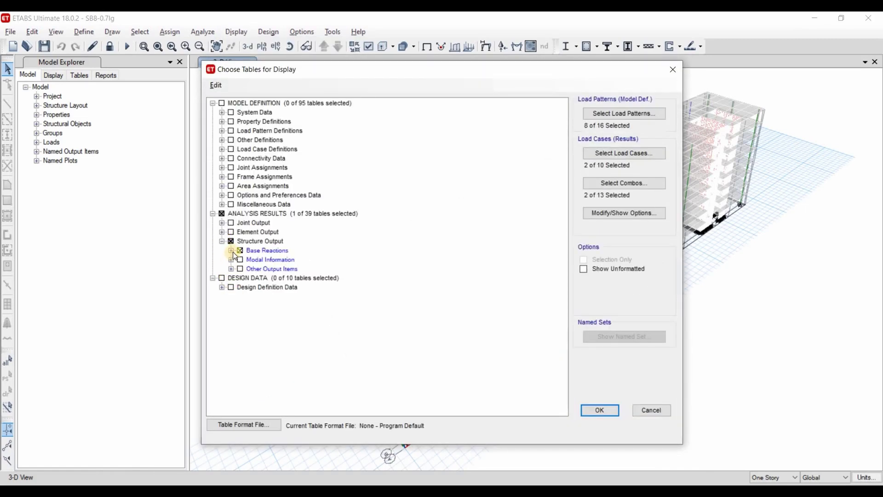
pyautogui.click(231, 250)
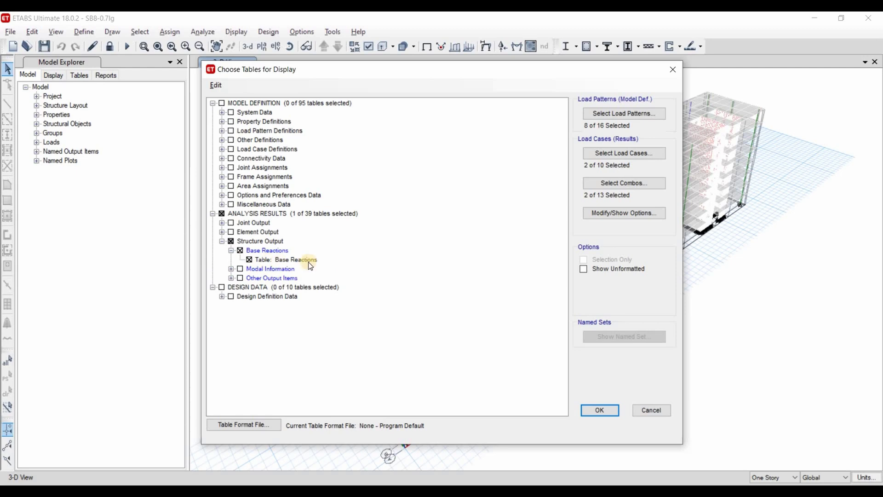
# Clear all load patterns and select load cases ELFx, ELFy, RSA-X and RSA-Y.
pyautogui.click(625, 113)
pyautogui.click(506, 303)
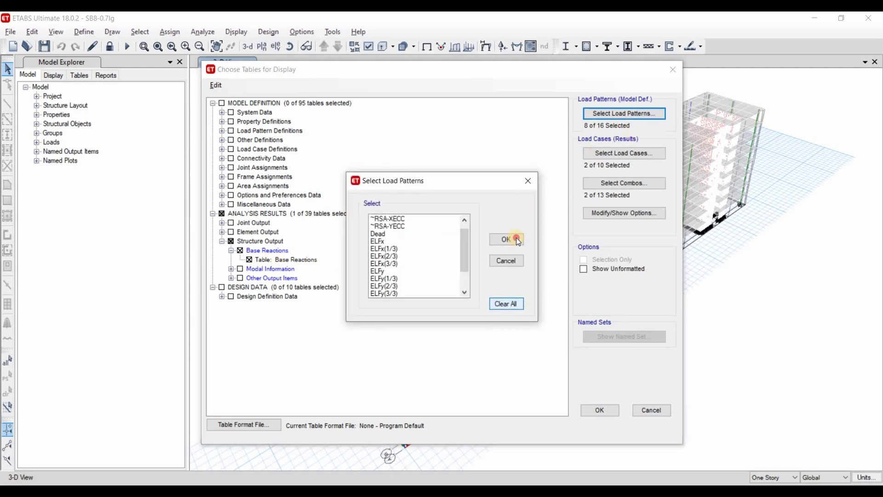
pyautogui.click(623, 153)
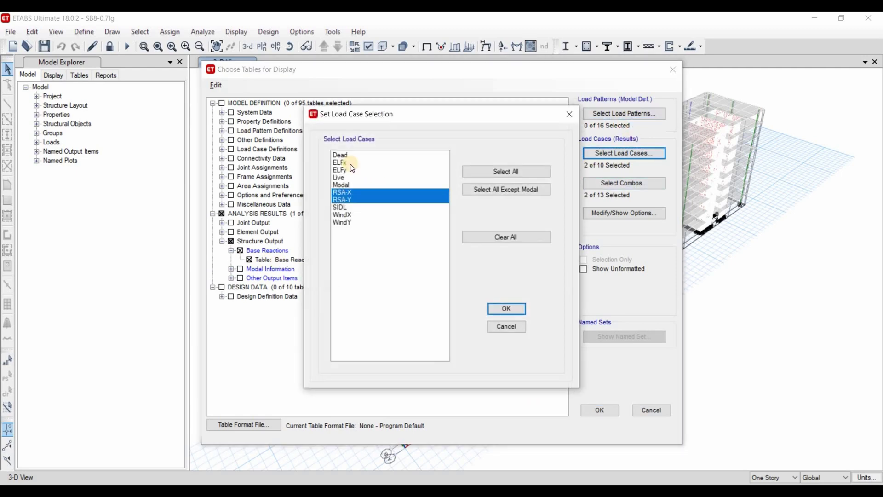
pyautogui.keyDown('ctrl'); pyautogui.click(348, 162); pyautogui.keyUp('ctrl')
pyautogui.keyDown('ctrl'); pyautogui.click(348, 169); pyautogui.keyUp('ctrl')
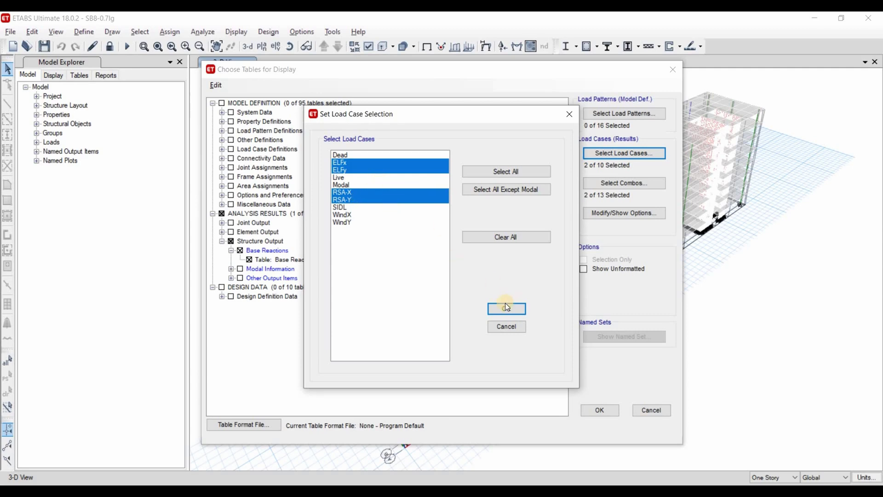
pyautogui.press('Return')
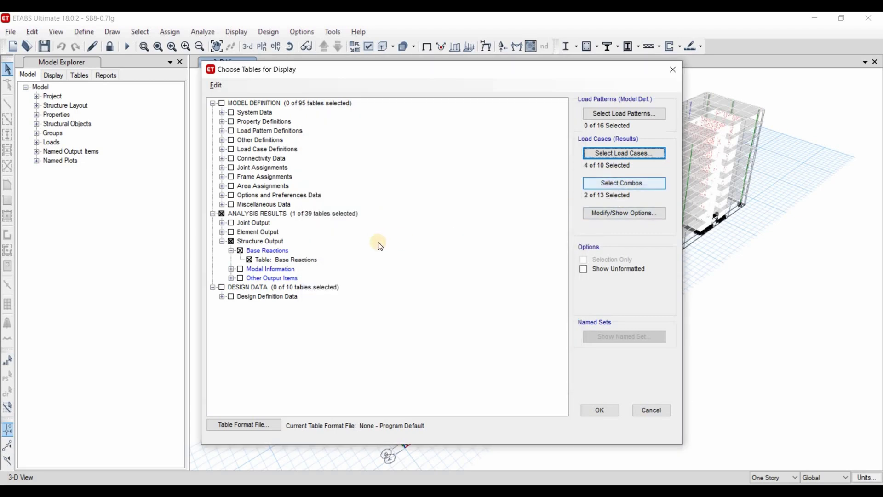
# Keep the two Reduced RSA combinations and display the Base Reactions table.
pyautogui.click(639, 183)
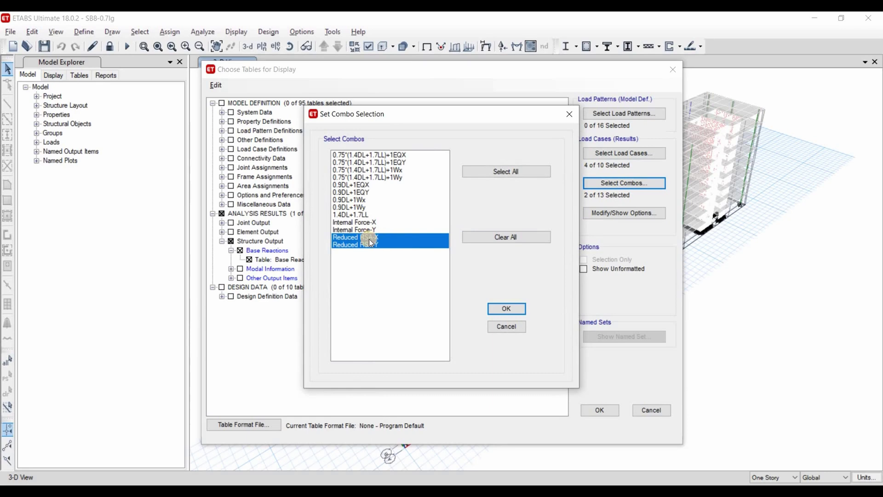
pyautogui.press('Return')
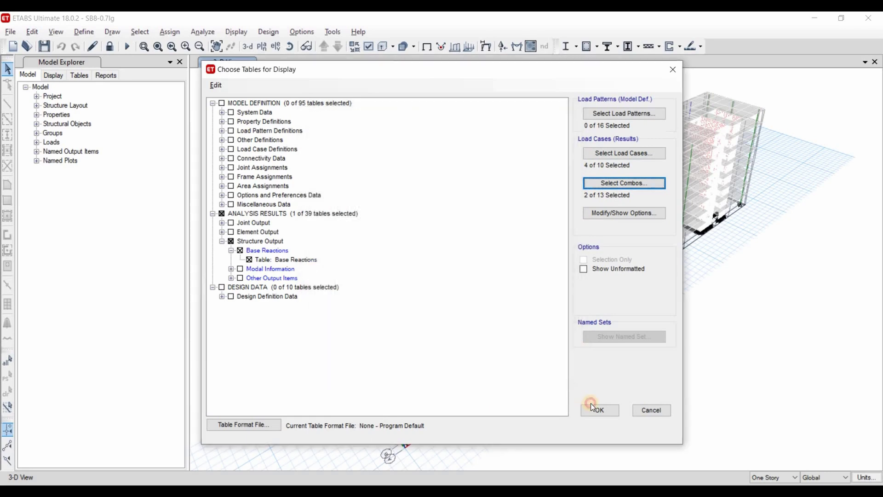
pyautogui.click(599, 409)
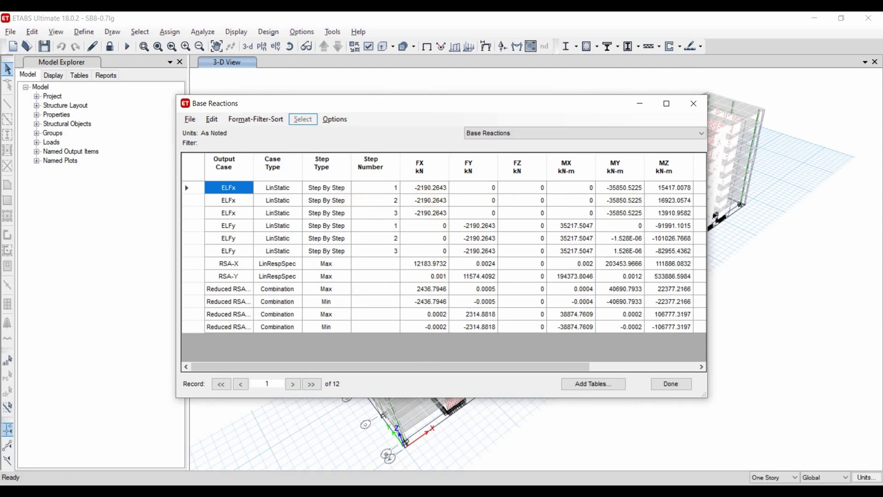
# Review the ELF sheet's 0.7Ig model column E63:E79, then return to the ETABS Base Reactions table.
pyautogui.click(242, 442)
pyautogui.click(242, 468)
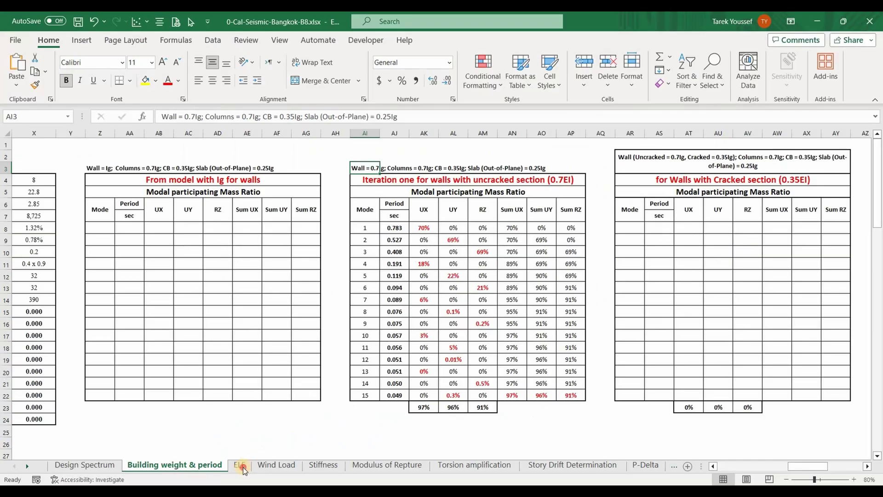
pyautogui.scroll(-18, 306, 388)
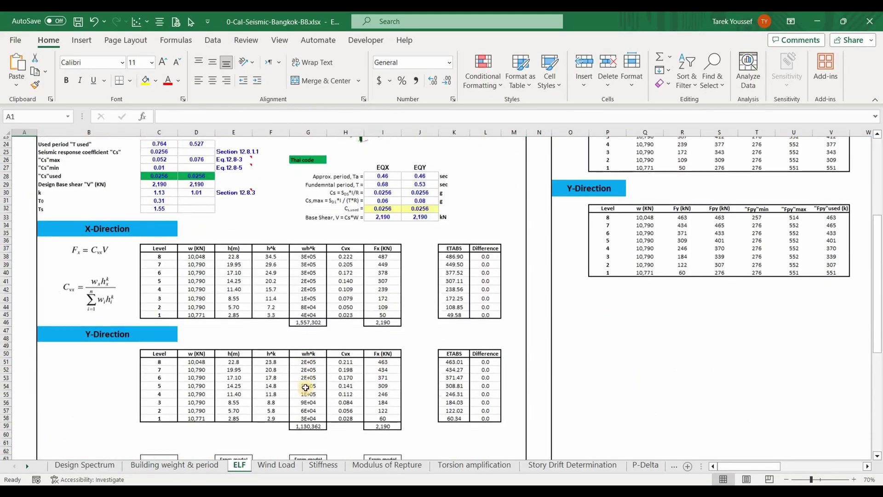
pyautogui.keyDown('ctrl'); pyautogui.scroll(3, 738, 443); pyautogui.keyUp('ctrl')
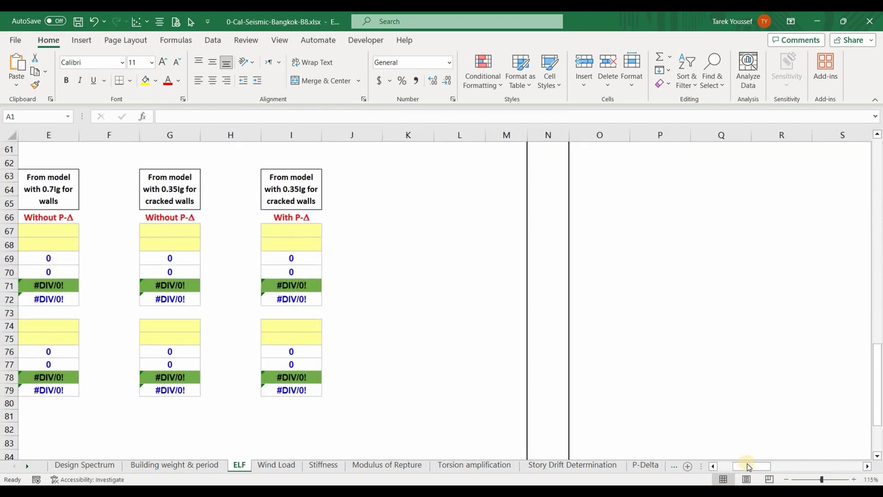
pyautogui.hscroll(-5, 354, 319)
pyautogui.click(276, 190)
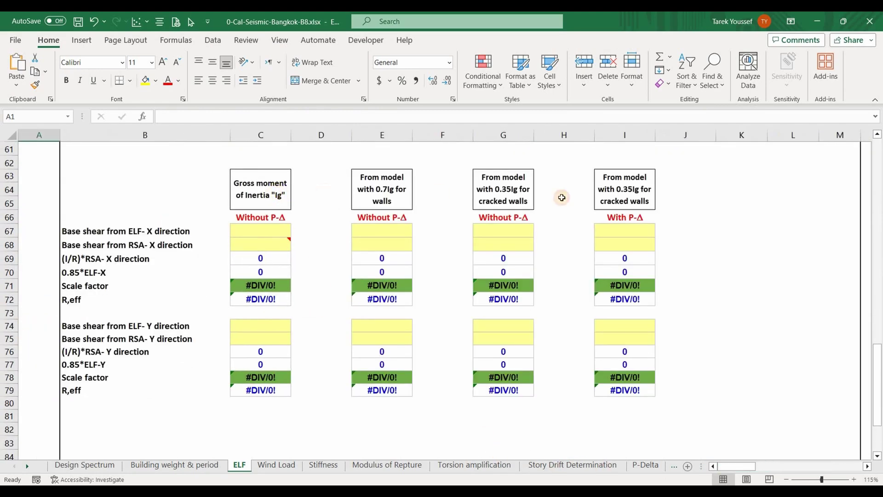
pyautogui.keyDown('shift'); pyautogui.click(631, 200); pyautogui.keyUp('shift')
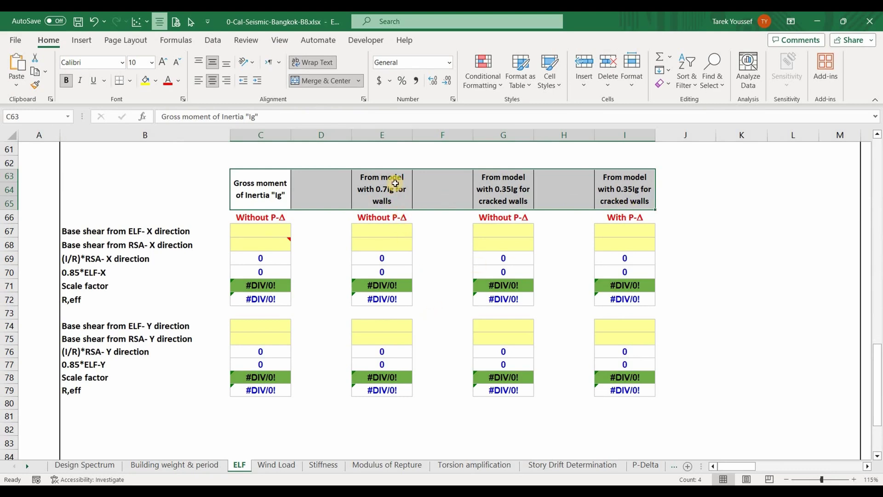
pyautogui.moveTo(394, 191); pyautogui.dragTo(394, 388)
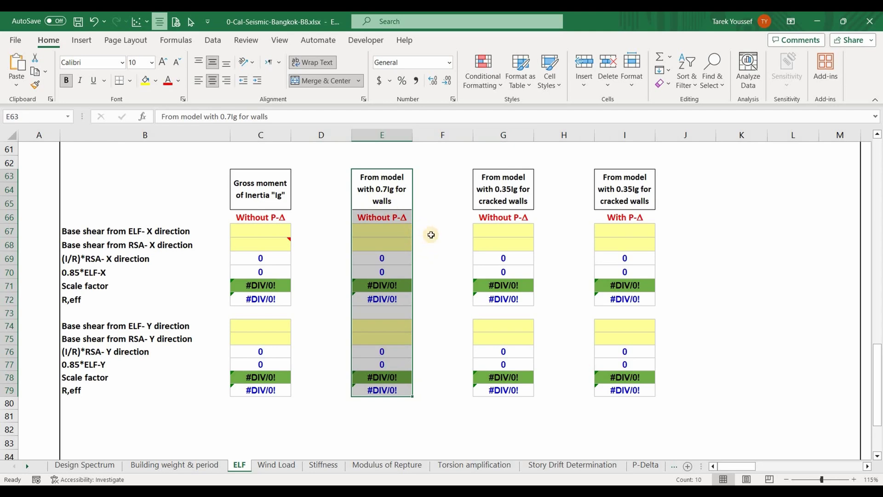
pyautogui.click(430, 235)
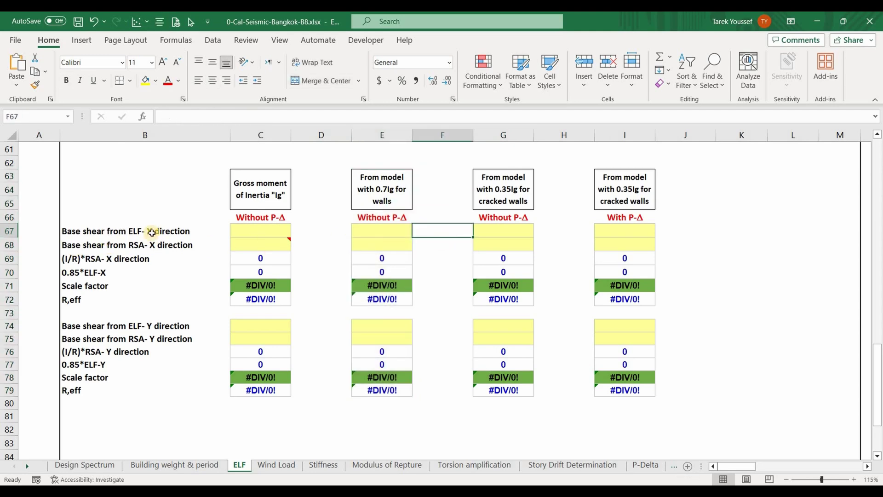
pyautogui.click(469, 490)
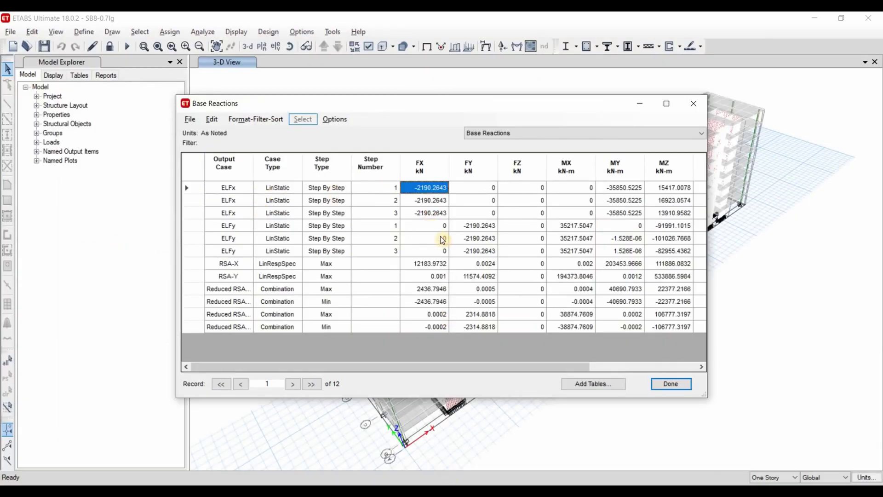
# Copy the ELFx and RSA-X (12183.9732) base shears from ETABS into F67 and F68.
pyautogui.hotkey('ctrl', 'c')
pyautogui.hotkey('alt', 'Tab')
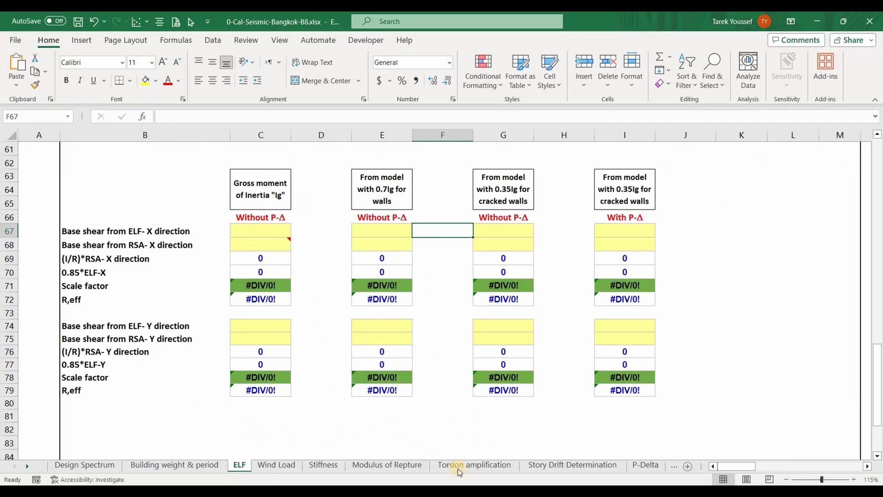
pyautogui.hotkey('ctrl', 'v')
pyautogui.hotkey('alt', 'Tab')
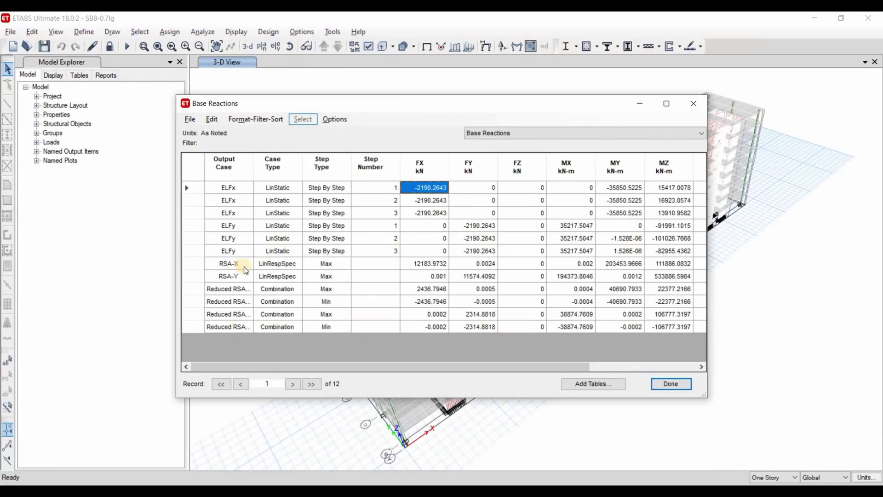
pyautogui.click(417, 264)
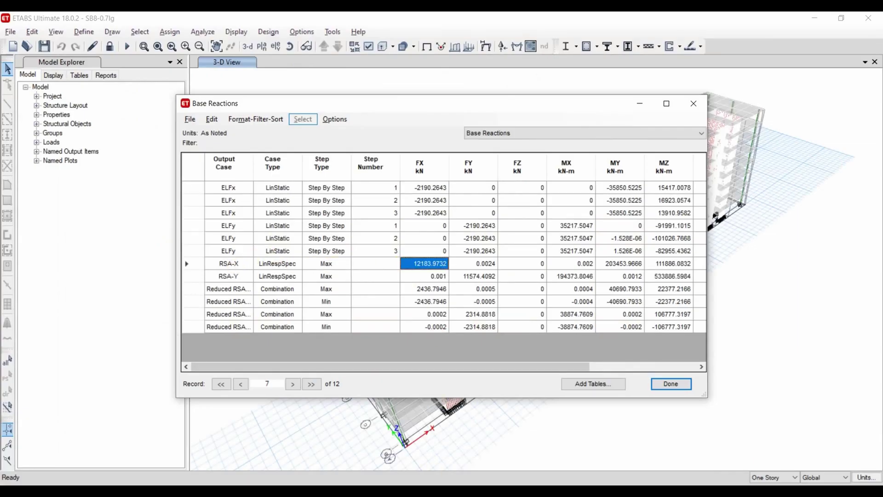
pyautogui.click(439, 491)
pyautogui.press('Down')
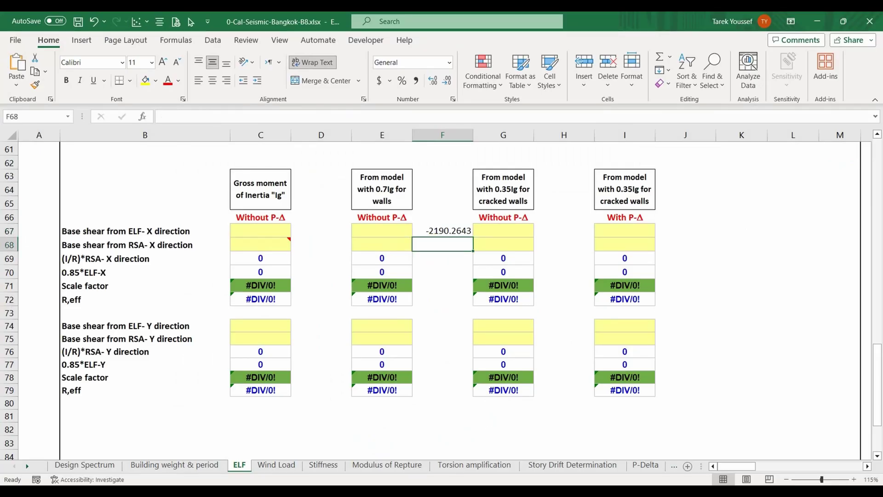
pyautogui.hotkey('ctrl', 'v')
# Copy the ELFy (-2190.2643) and RSA-Y (11574.4092) base shears into F74 and F75.
pyautogui.hotkey('alt', 'Tab')
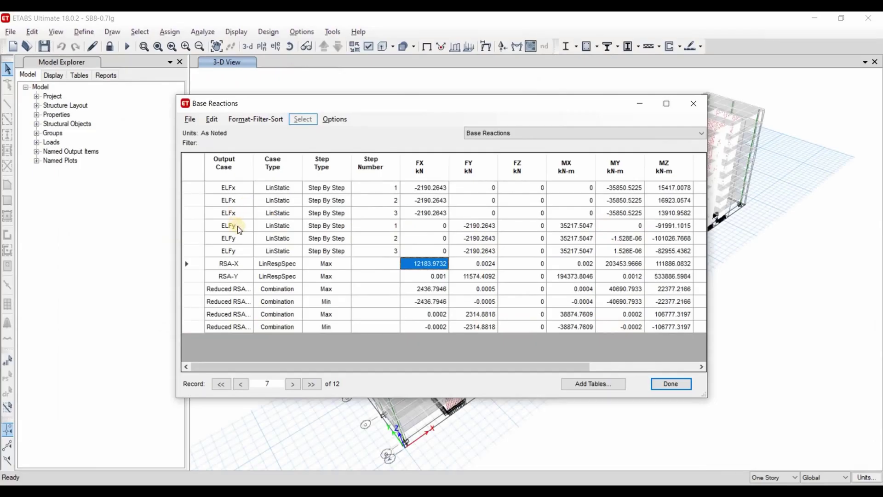
pyautogui.click(471, 225)
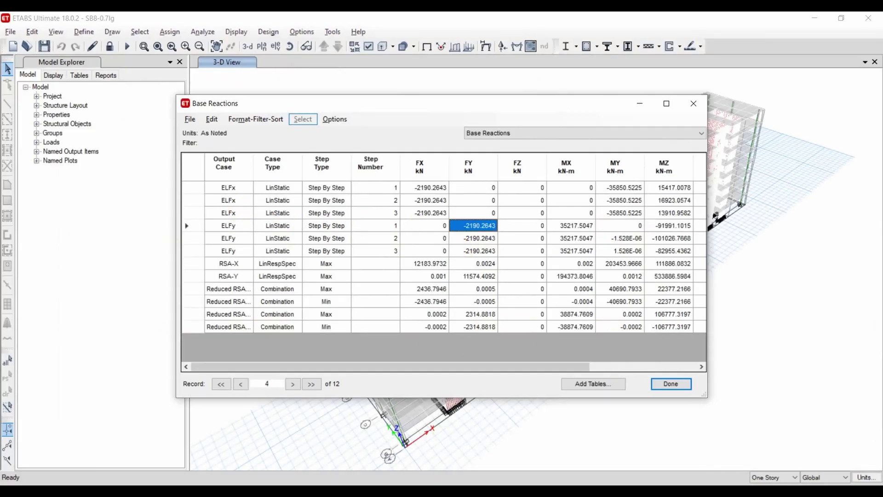
pyautogui.hotkey('alt', 'Tab')
pyautogui.press('Down')
pyautogui.press('Down')
pyautogui.press('Down')
pyautogui.press('Down')
pyautogui.press('Down')
pyautogui.press('Down')
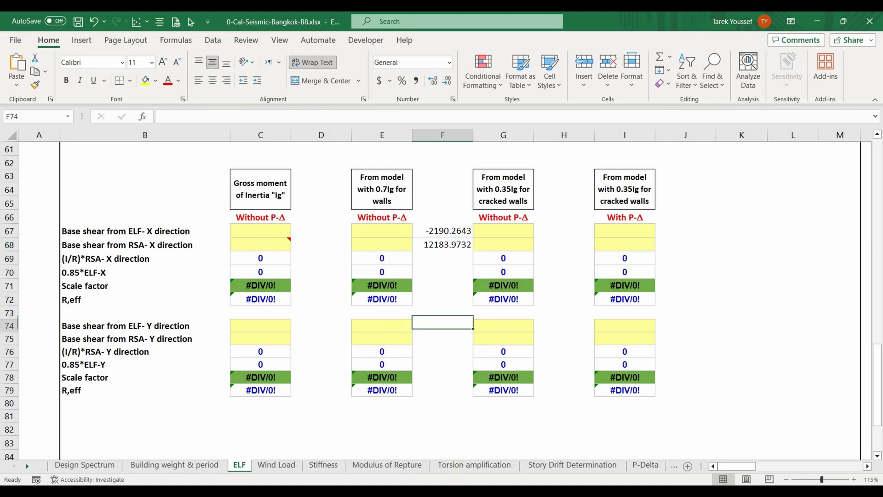
pyautogui.hotkey('ctrl', 'v')
pyautogui.hotkey('alt', 'Tab')
pyautogui.click(452, 277)
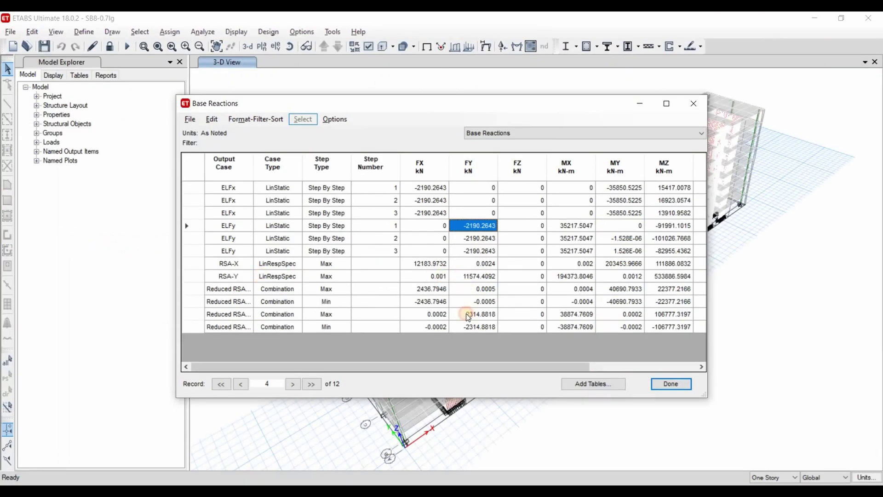
pyautogui.hotkey('ctrl', 'c')
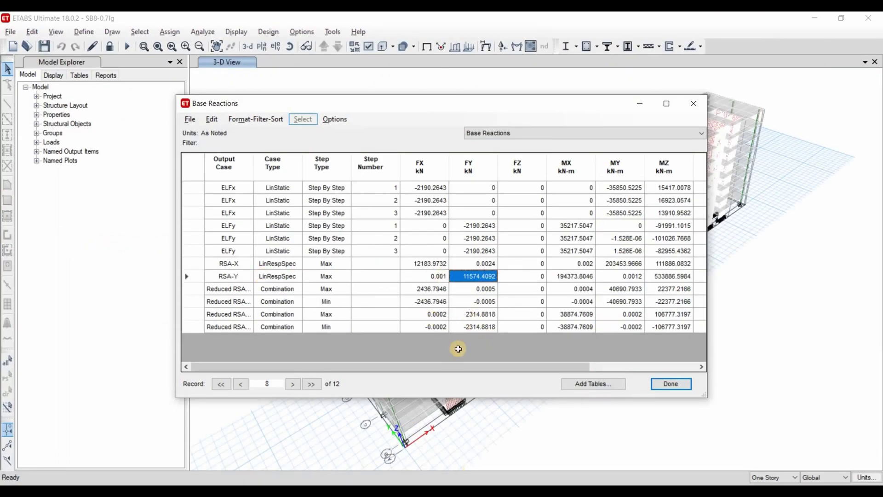
pyautogui.hotkey('alt', 'Tab')
pyautogui.press('Down')
pyautogui.hotkey('ctrl', 'v')
# Remove the minus signs from the ELF base shears in F67 and F74.
pyautogui.click(437, 231)
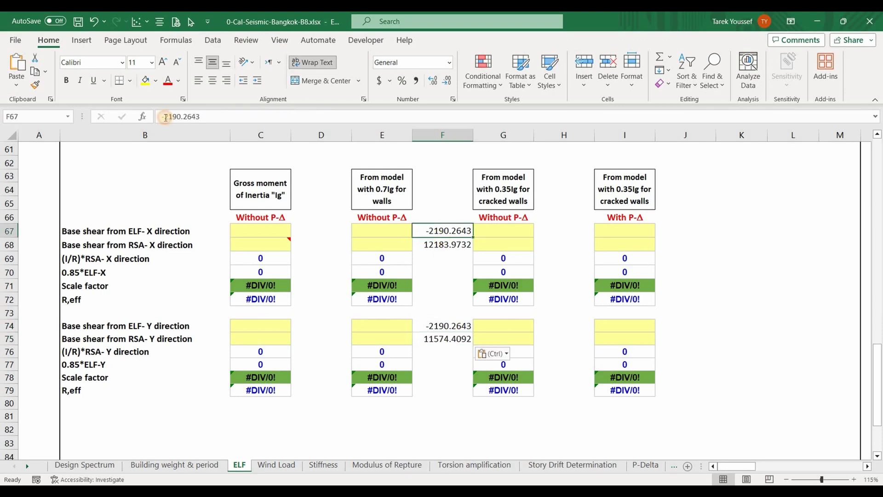
pyautogui.click(165, 117)
pyautogui.press('BackSpace')
pyautogui.press('Return')
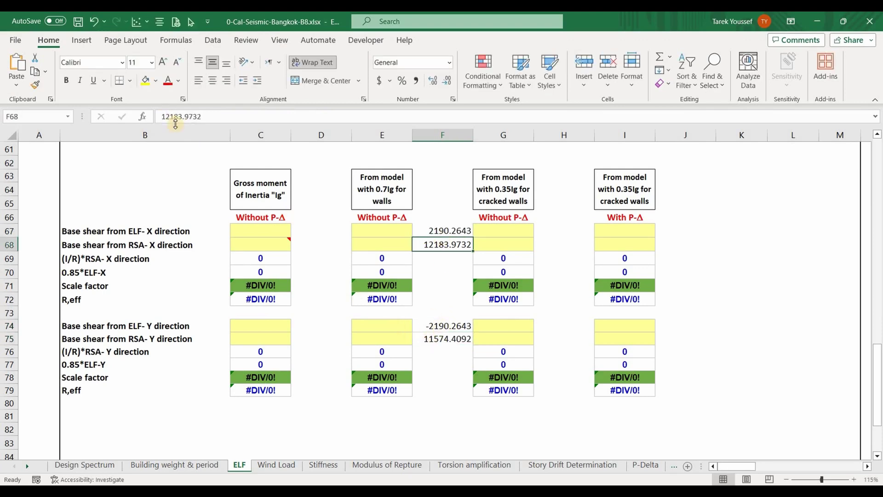
pyautogui.click(442, 326)
pyautogui.doubleClick(442, 326)
pyautogui.press('Home')
pyautogui.press('Delete')
pyautogui.press('Return')
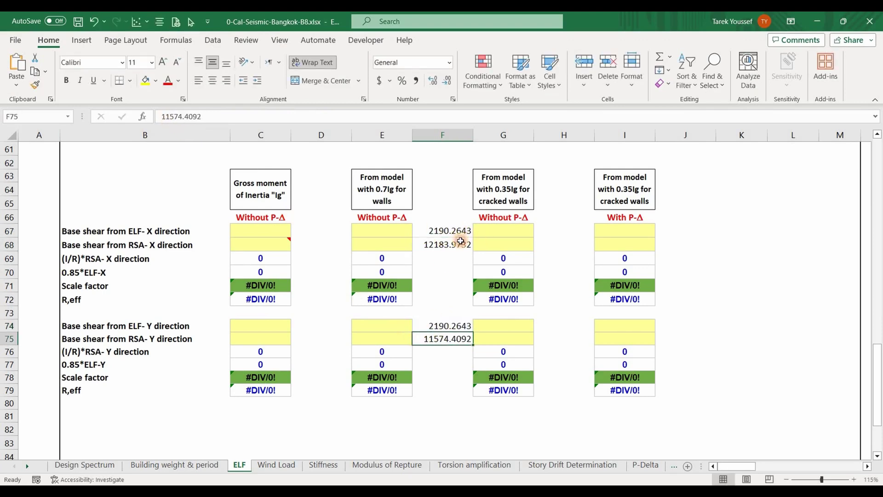
# Paste the X-direction base shears F67:F68 as values into E67:E68.
pyautogui.moveTo(461, 243); pyautogui.dragTo(453, 231)
pyautogui.hotkey('ctrl', 'c')
pyautogui.click(382, 231)
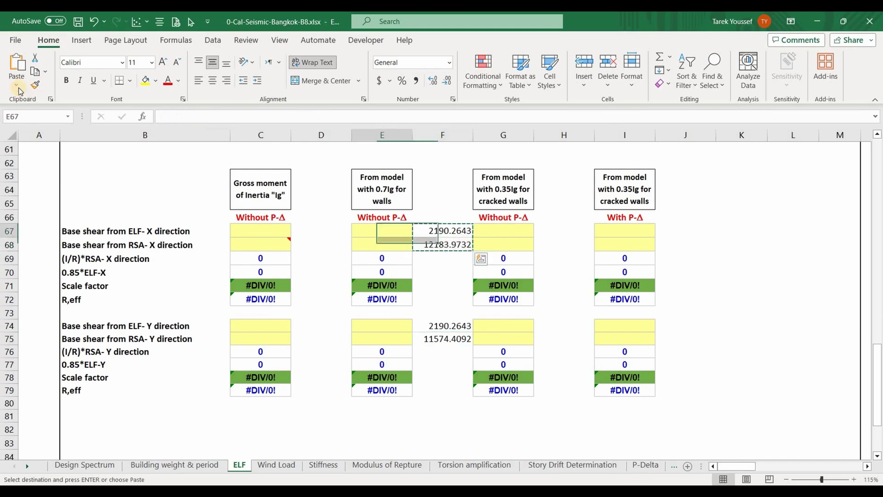
pyautogui.click(17, 85)
pyautogui.click(14, 173)
# Paste F74:F75 as values into E74:E75 and clear the temporary column F values.
pyautogui.click(450, 326)
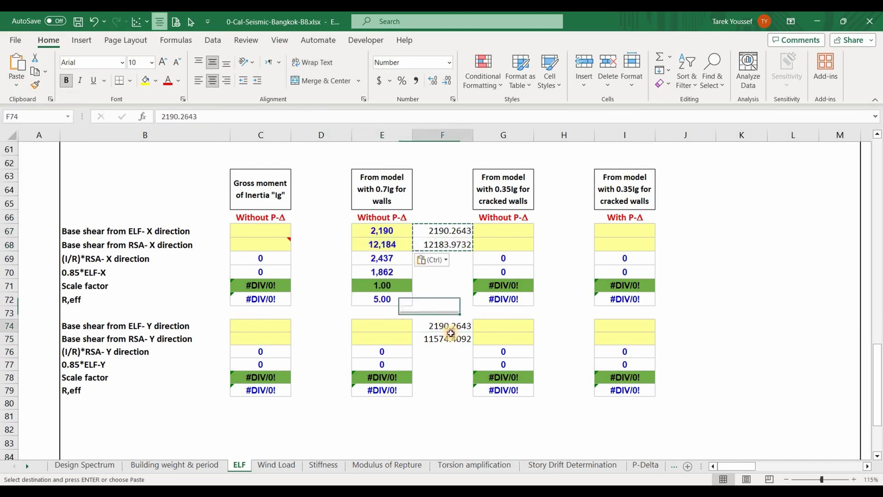
pyautogui.moveTo(451, 338); pyautogui.dragTo(449, 326)
pyautogui.hotkey('ctrl', 'c')
pyautogui.click(382, 326)
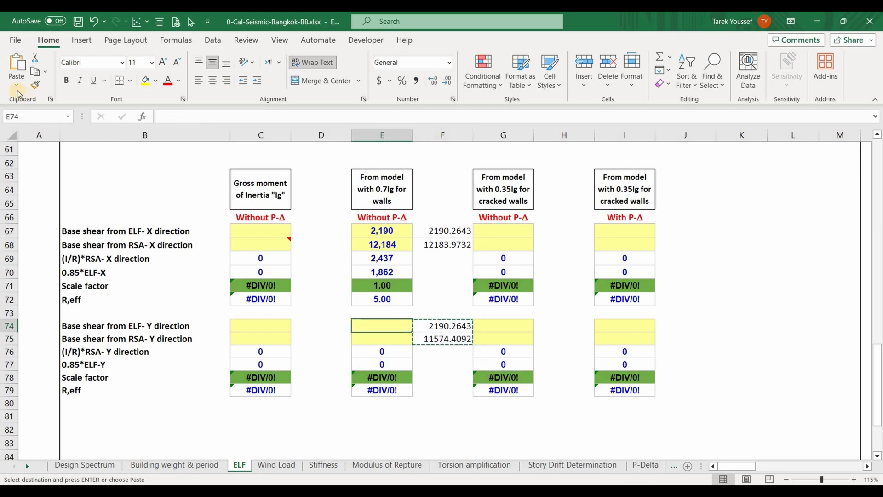
pyautogui.click(16, 85)
pyautogui.click(14, 173)
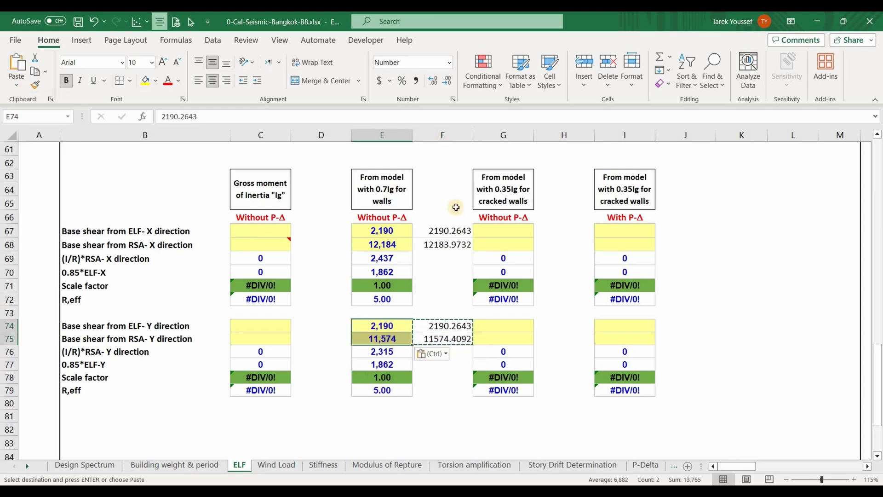
pyautogui.click(448, 313)
pyautogui.moveTo(473, 318); pyautogui.dragTo(680, 276)
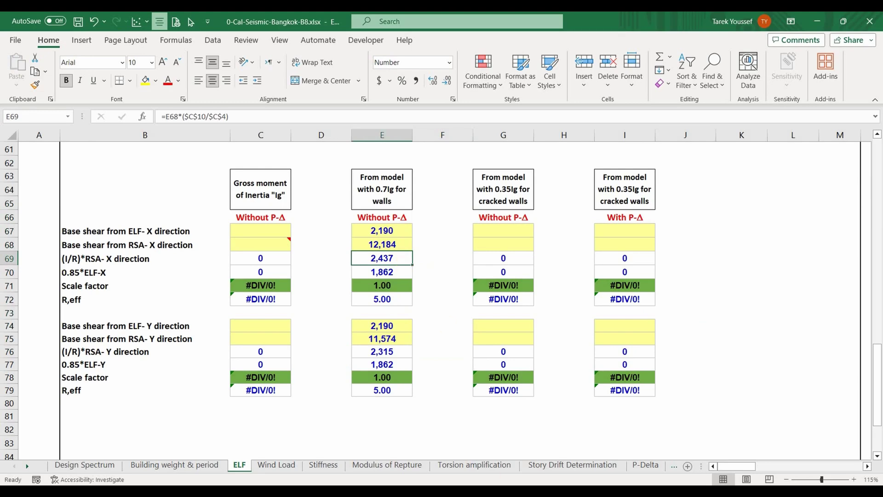
pyautogui.hotkey('alt', 'Tab')
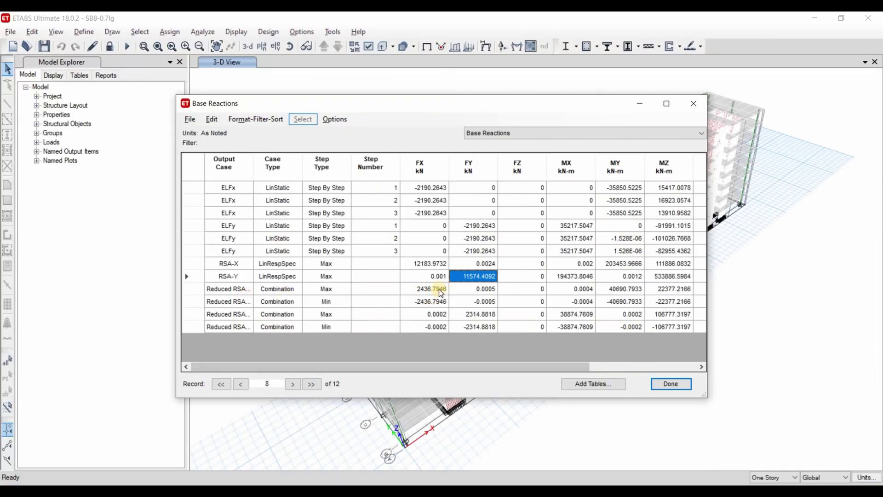
pyautogui.click(404, 291)
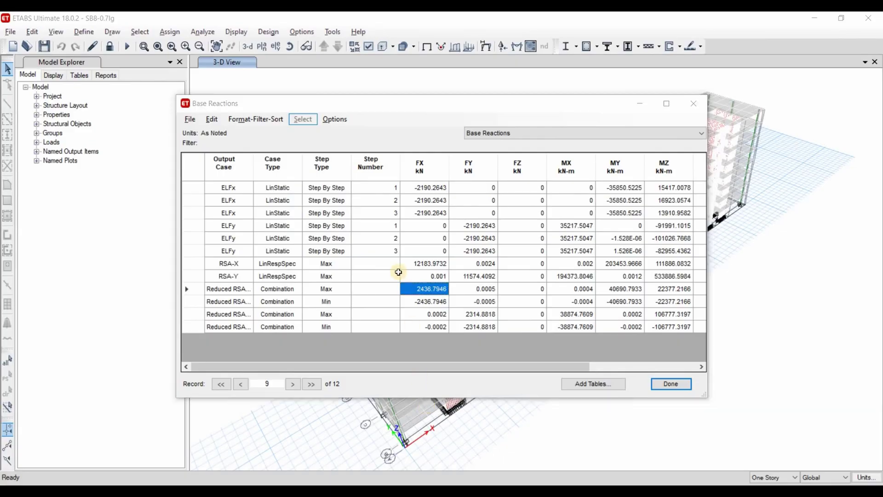
pyautogui.hotkey('alt', 'Tab')
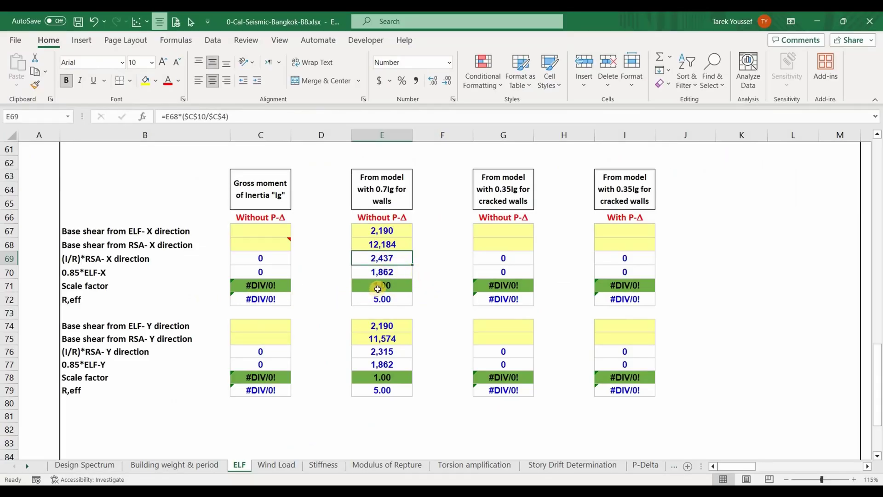
pyautogui.click(379, 287)
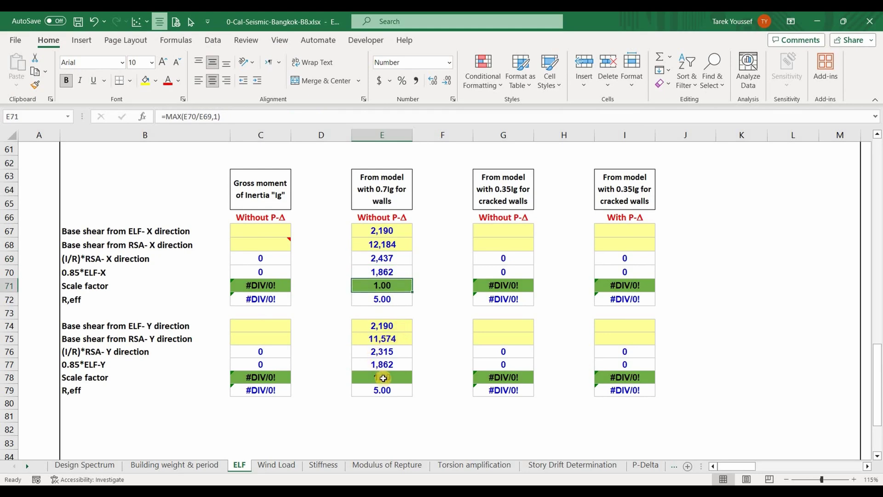
pyautogui.click(383, 378)
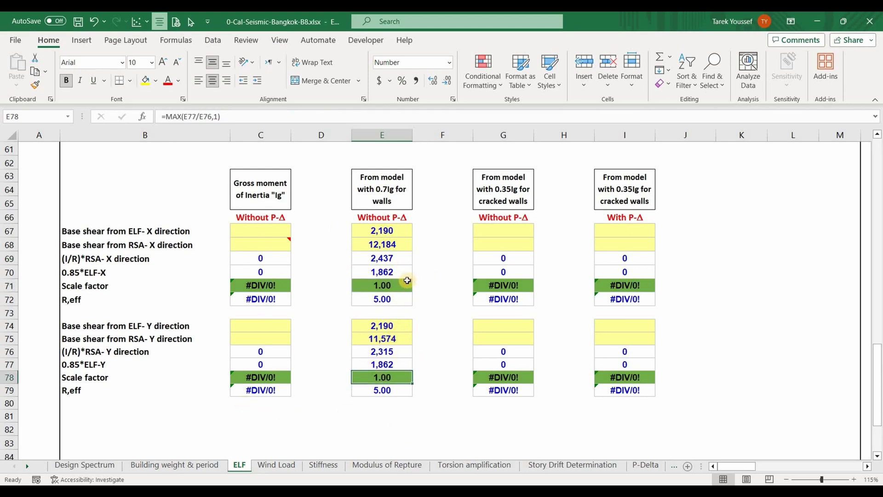
pyautogui.click(394, 259)
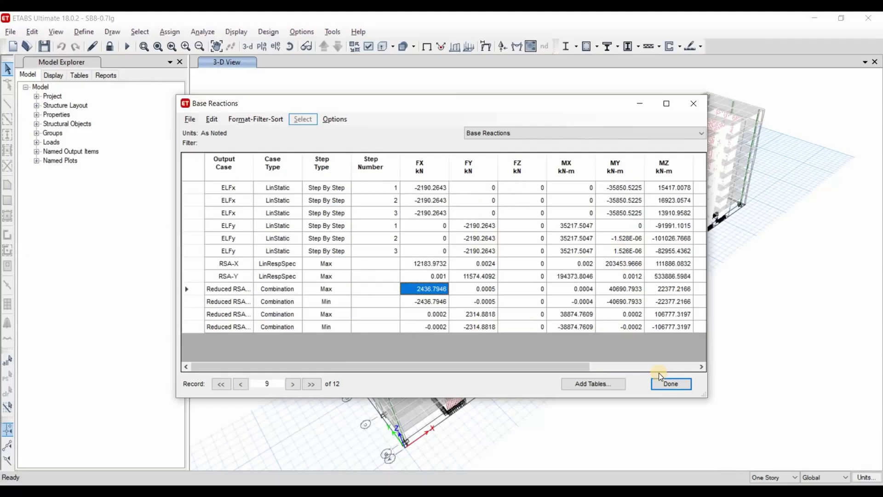
# Close the Base Reactions table to return to the SB8-0.7lg 3-D view.
pyautogui.click(670, 382)
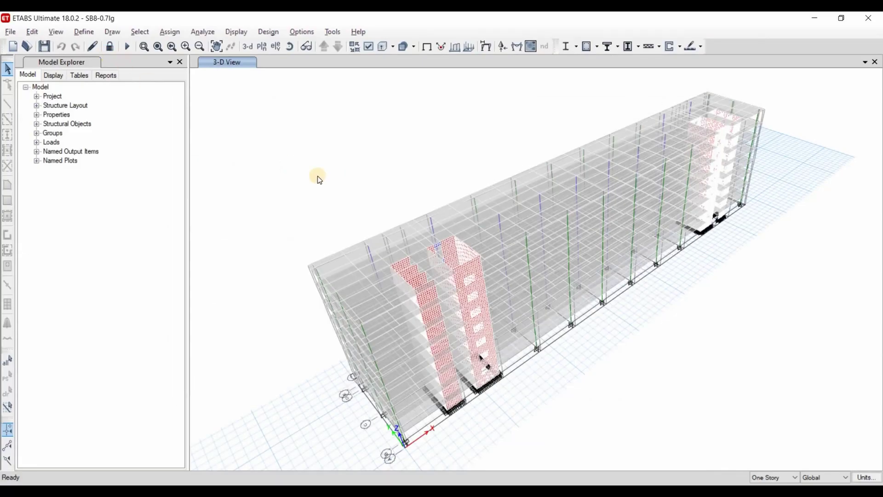